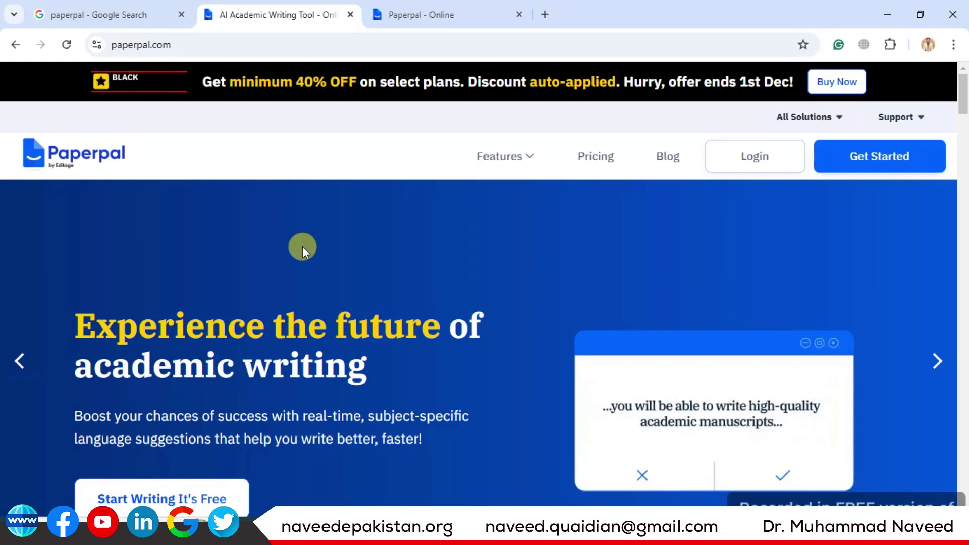
# Look through the Paperpal homepage, examining the testimonials, academic writing features and the pre-submission checks heading
pyautogui.scroll(-3, 302, 246)
pyautogui.scroll(-8, 297, 241)
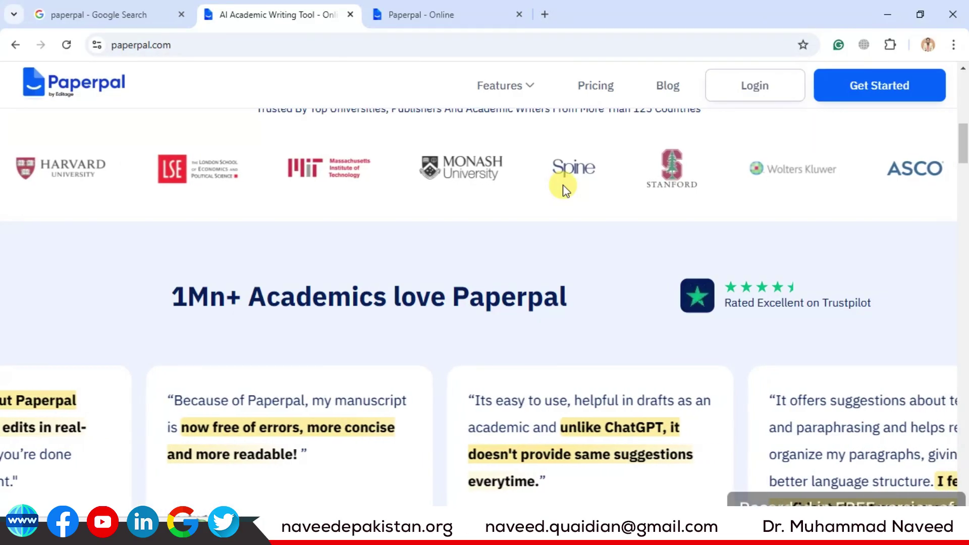
pyautogui.scroll(-3, 435, 251)
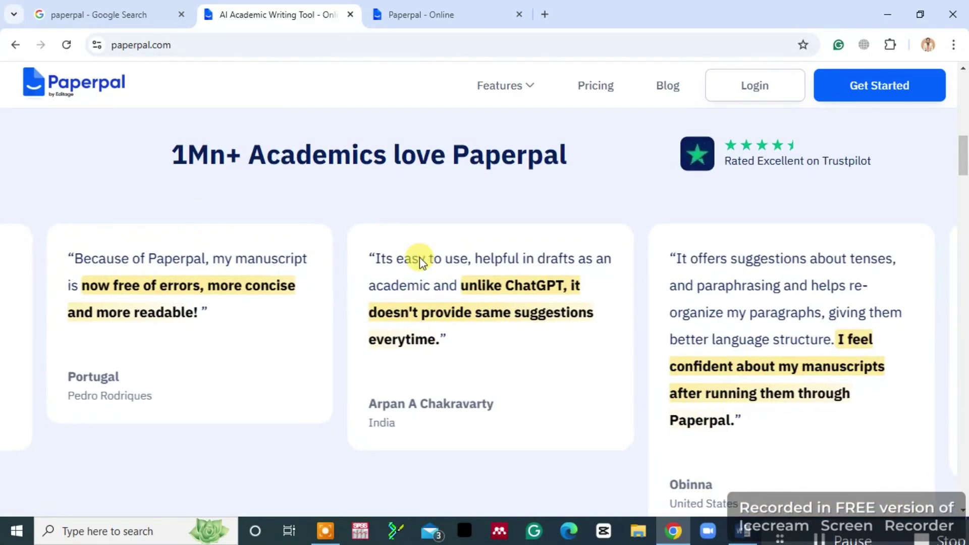
pyautogui.scroll(-6, 424, 283)
pyautogui.scroll(-4, 428, 318)
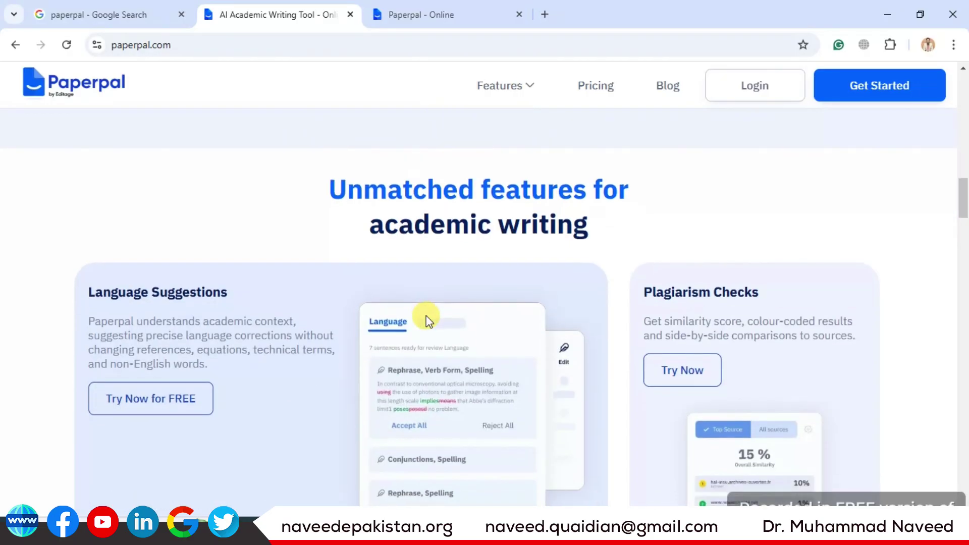
pyautogui.scroll(-1, 267, 338)
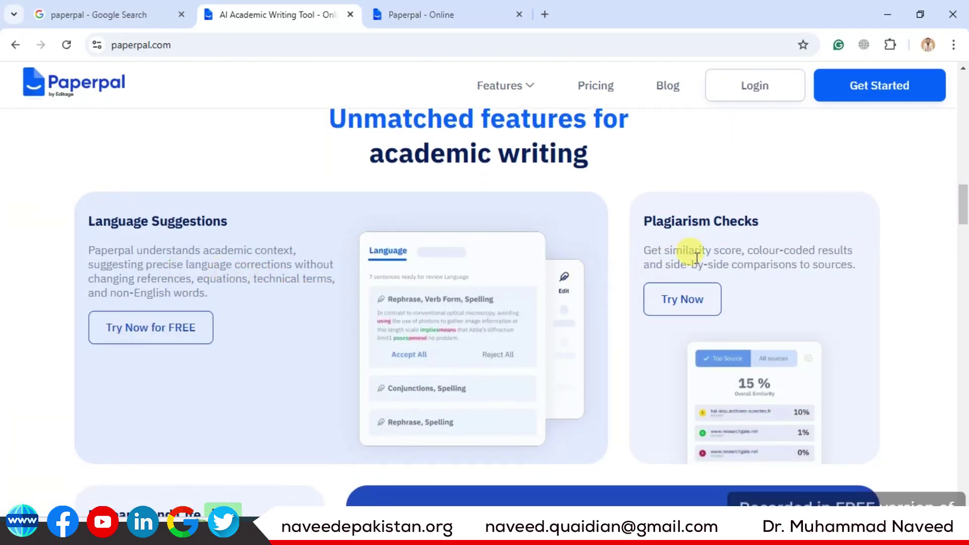
pyautogui.scroll(-4, 500, 352)
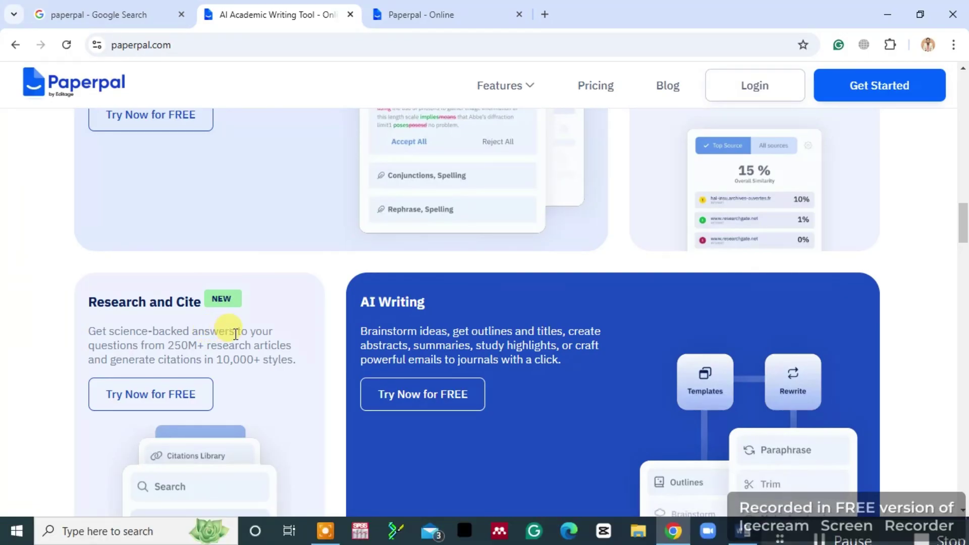
pyautogui.scroll(-3, 403, 338)
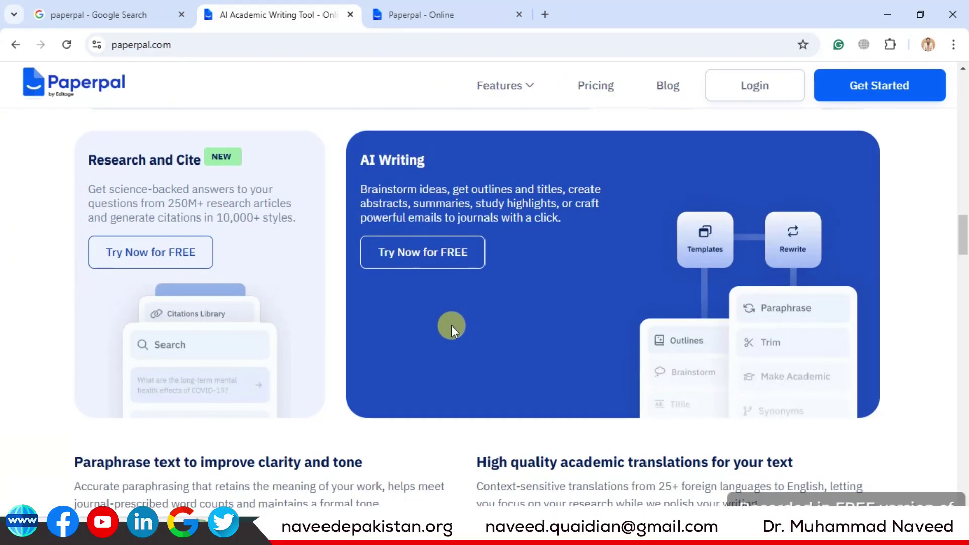
pyautogui.scroll(-3, 451, 325)
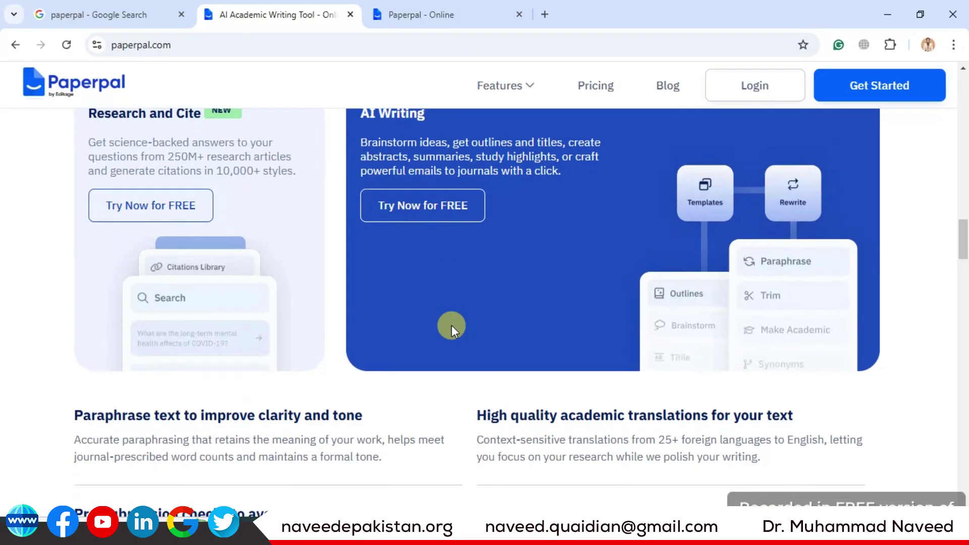
pyautogui.scroll(-1, 451, 328)
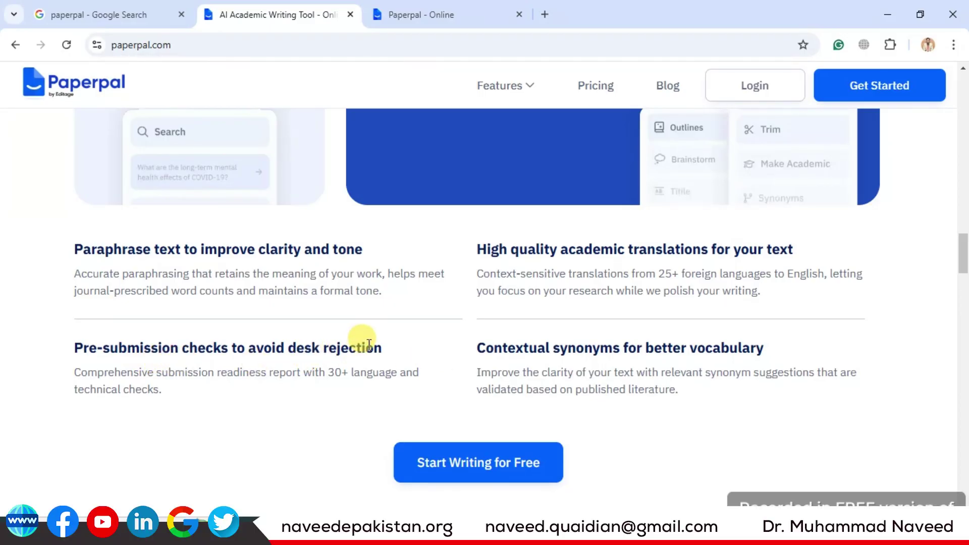
pyautogui.moveTo(384, 345); pyautogui.dragTo(77, 344)
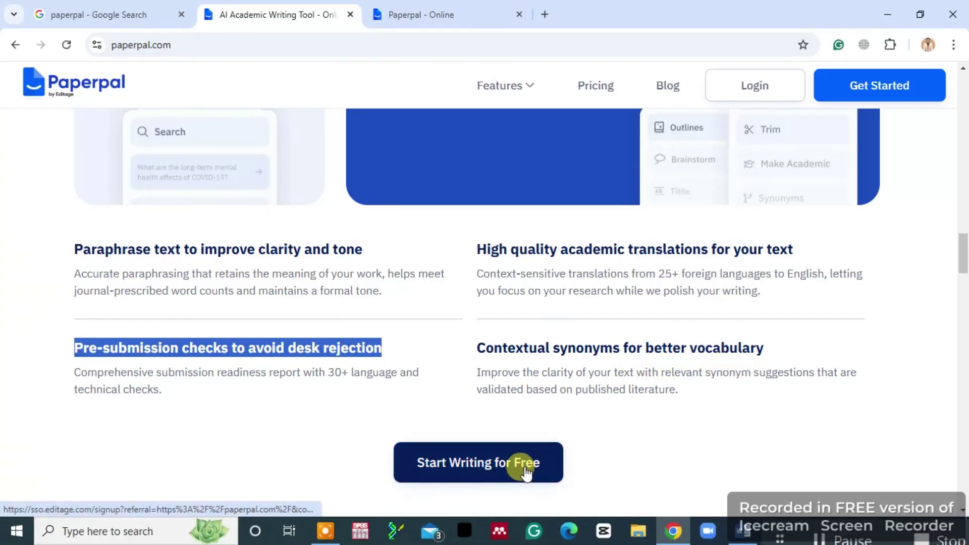
# Switch to the Paperpal online editor and start in the Edit tools with the empty document ready for text
pyautogui.click(437, 15)
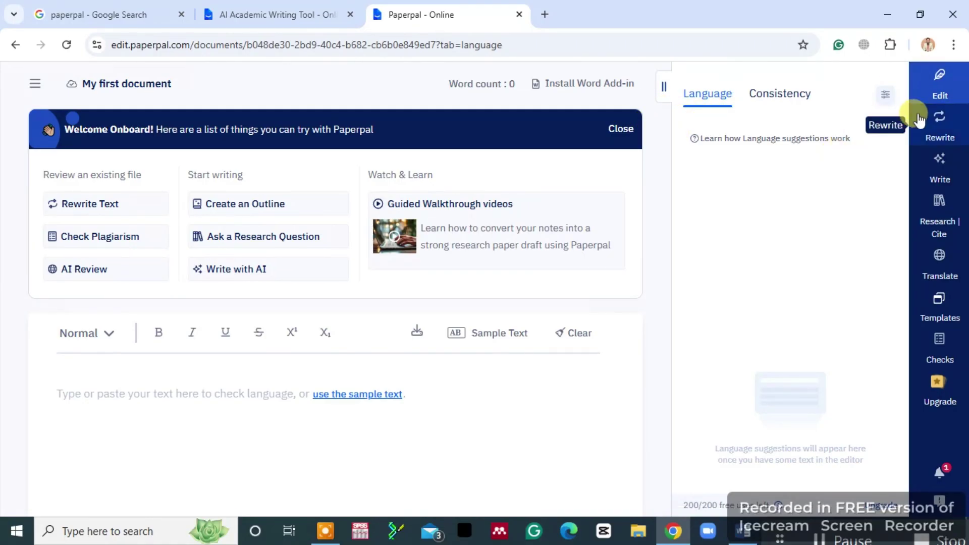
pyautogui.click(934, 101)
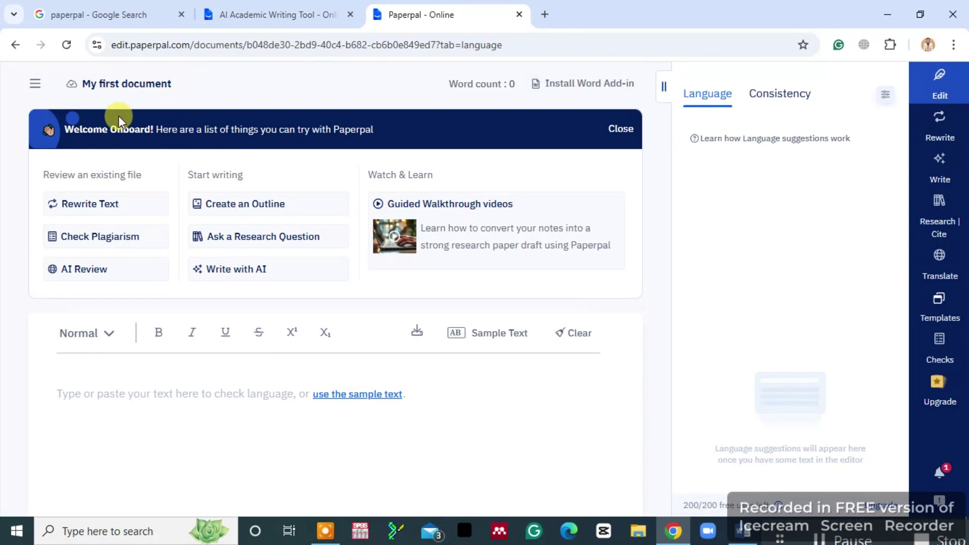
pyautogui.click(123, 386)
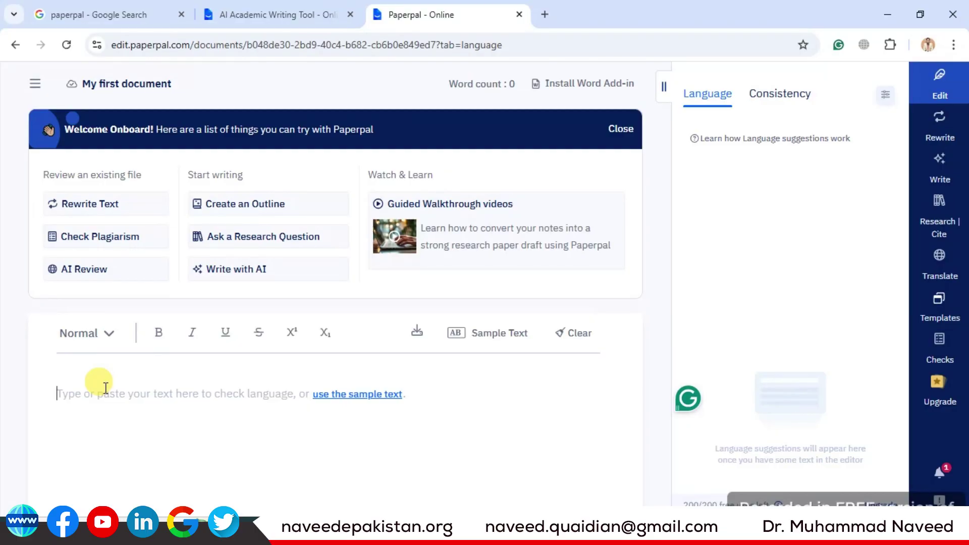
# Open the Journal Submission Check from the editor's available manuscript checks
pyautogui.click(939, 347)
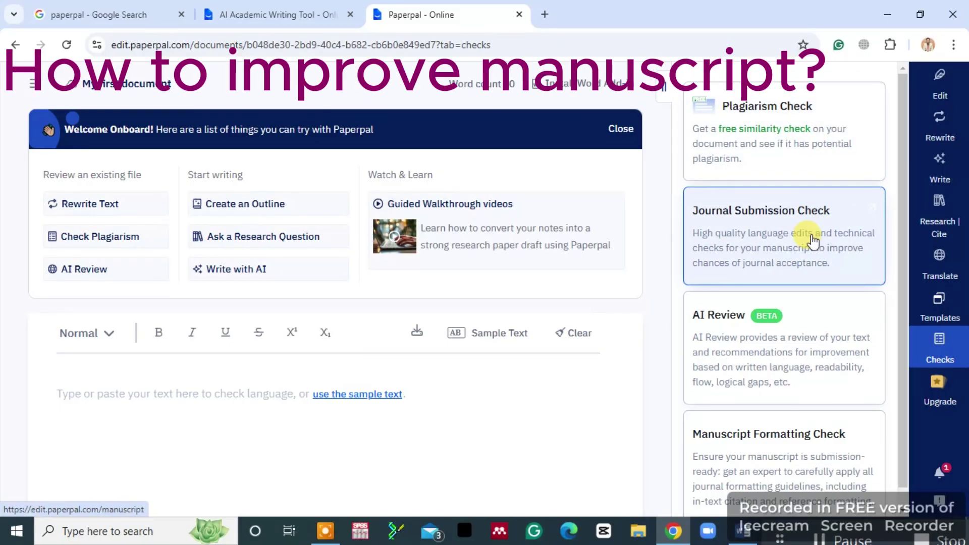
pyautogui.scroll(-1, 807, 263)
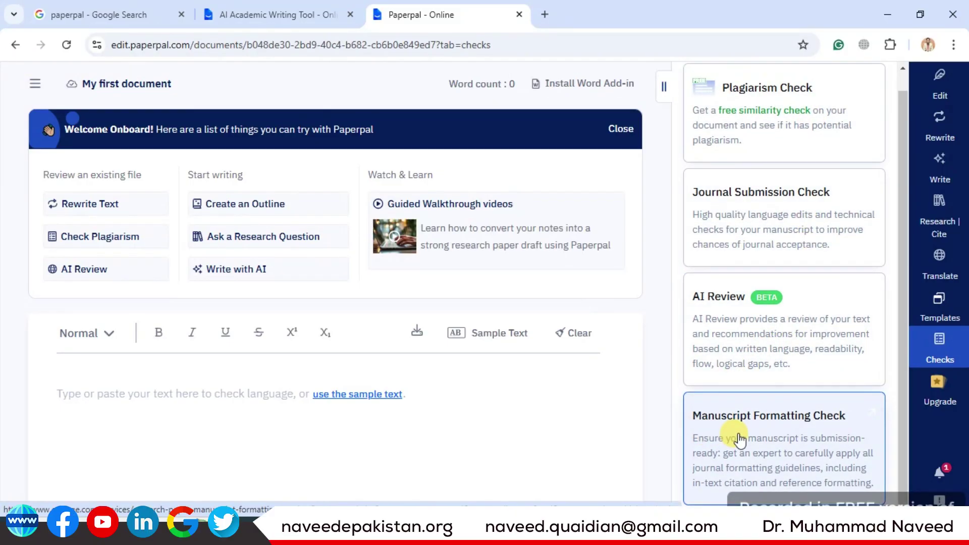
pyautogui.click(747, 222)
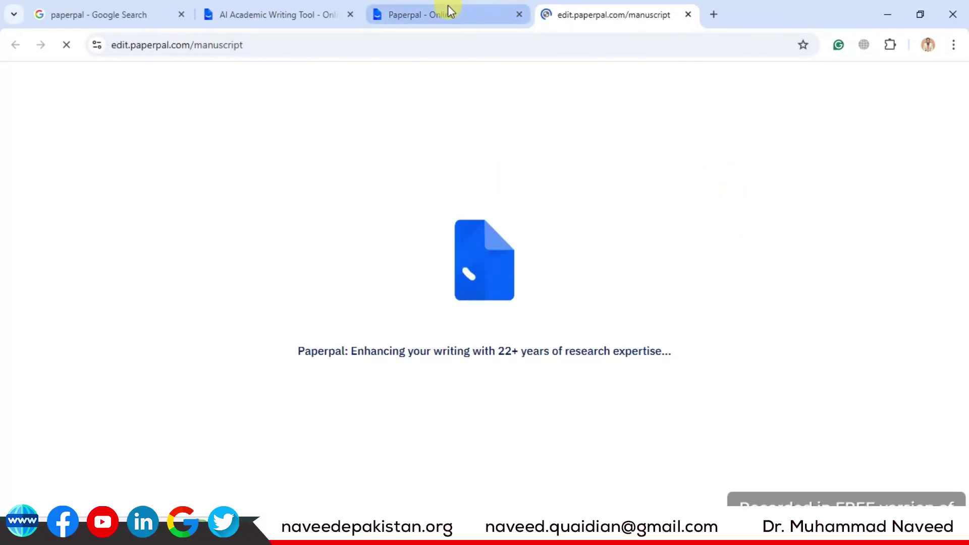
# Upload the Word file Final Manuscriptdocx Revised from the Desktop for the submission check
pyautogui.moveTo(453, 7)
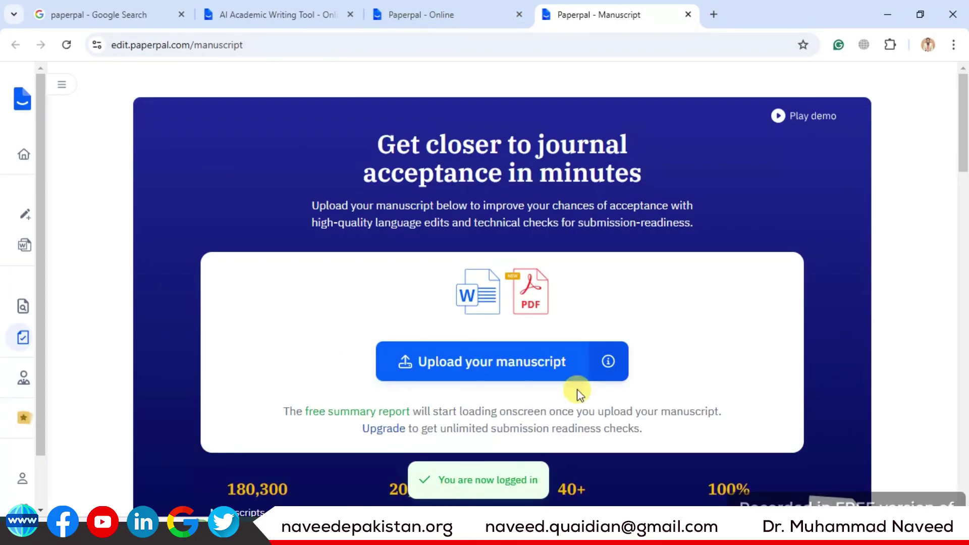
pyautogui.click(497, 363)
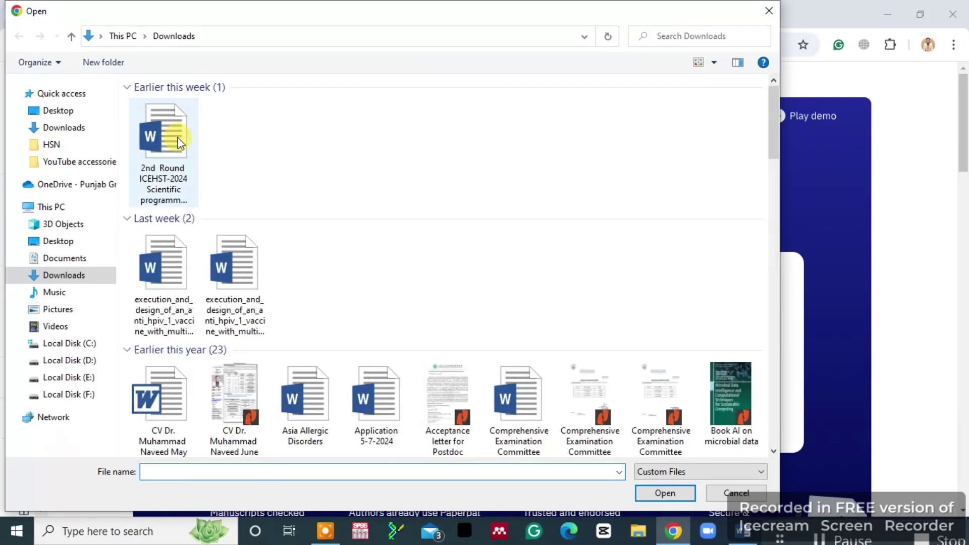
pyautogui.click(59, 113)
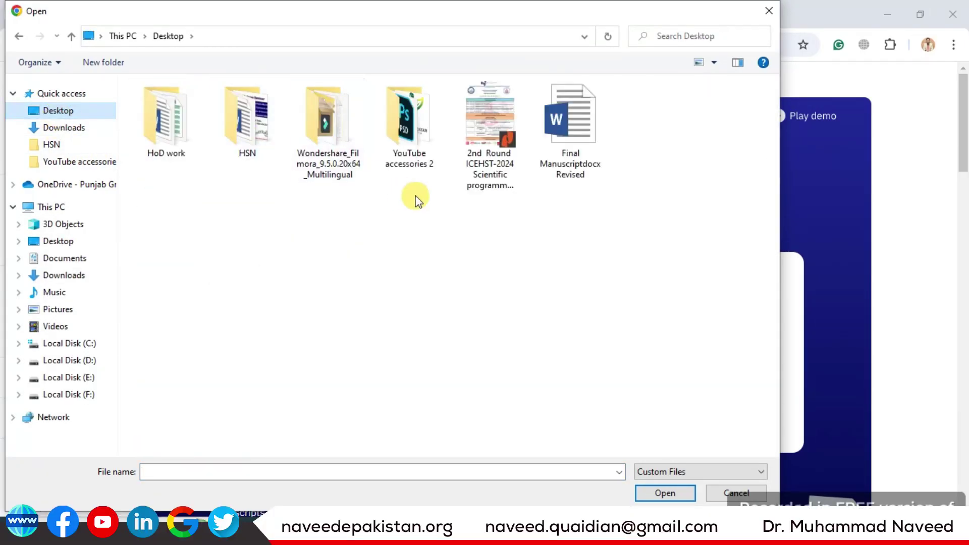
pyautogui.click(573, 129)
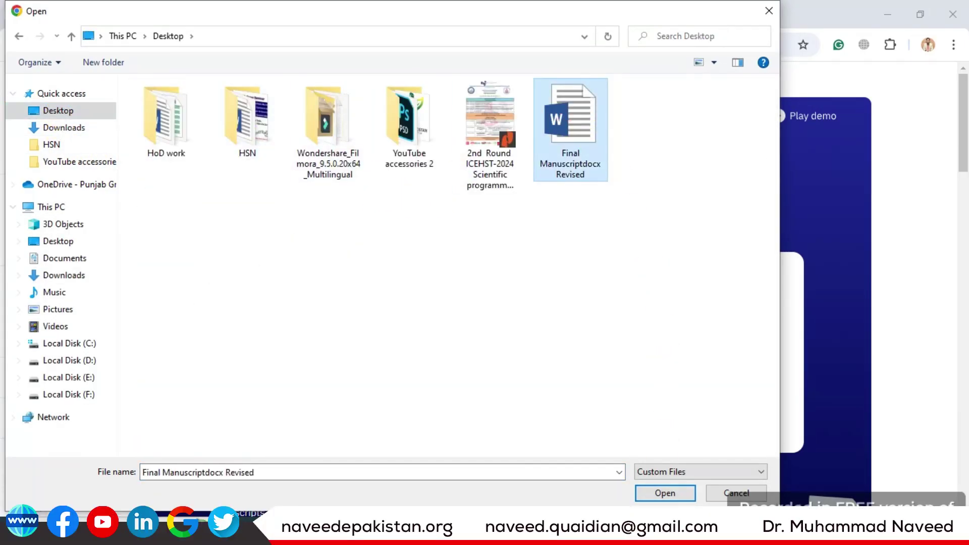
pyautogui.click(664, 493)
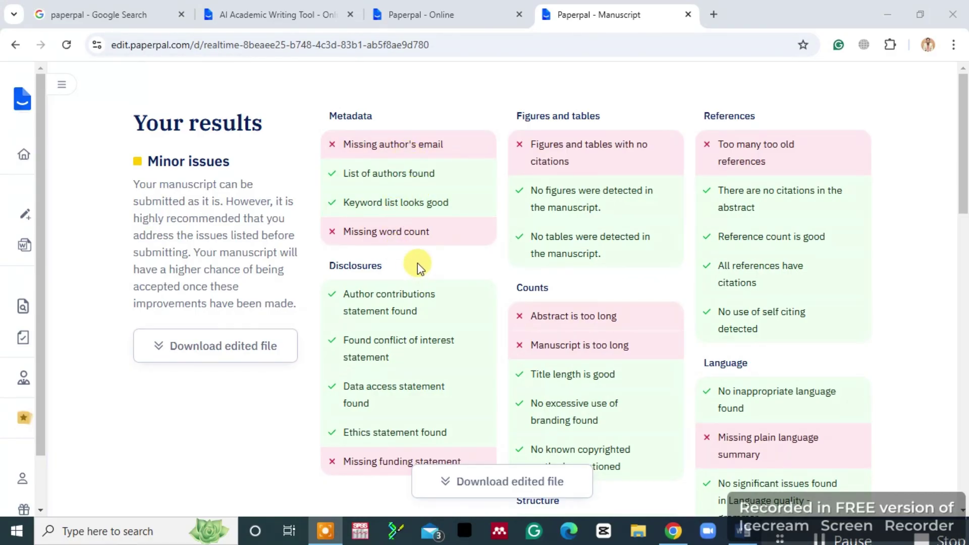
# Review the submission check results for metadata, disclosures, figures and tables, counts, structure, references and language
pyautogui.scroll(-1, 416, 263)
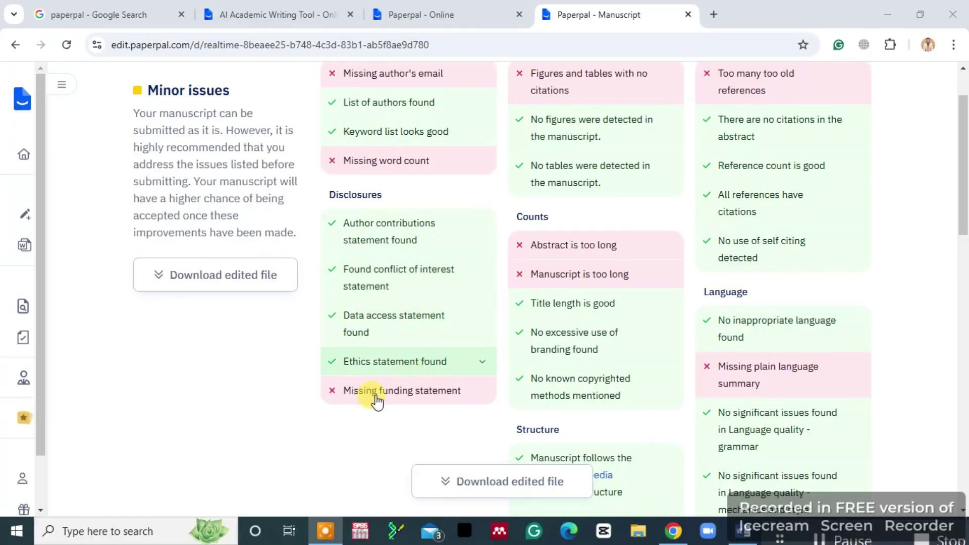
pyautogui.scroll(2, 475, 388)
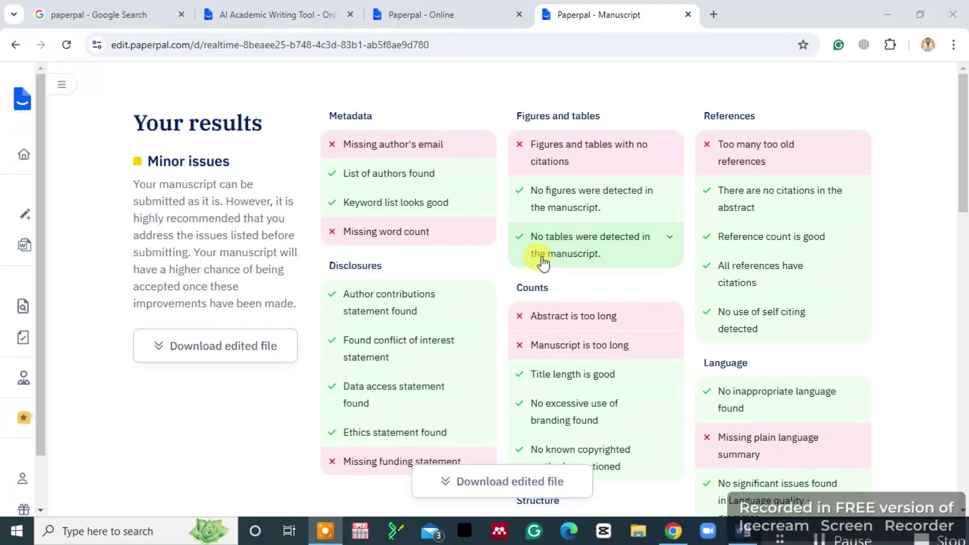
pyautogui.scroll(-4, 545, 260)
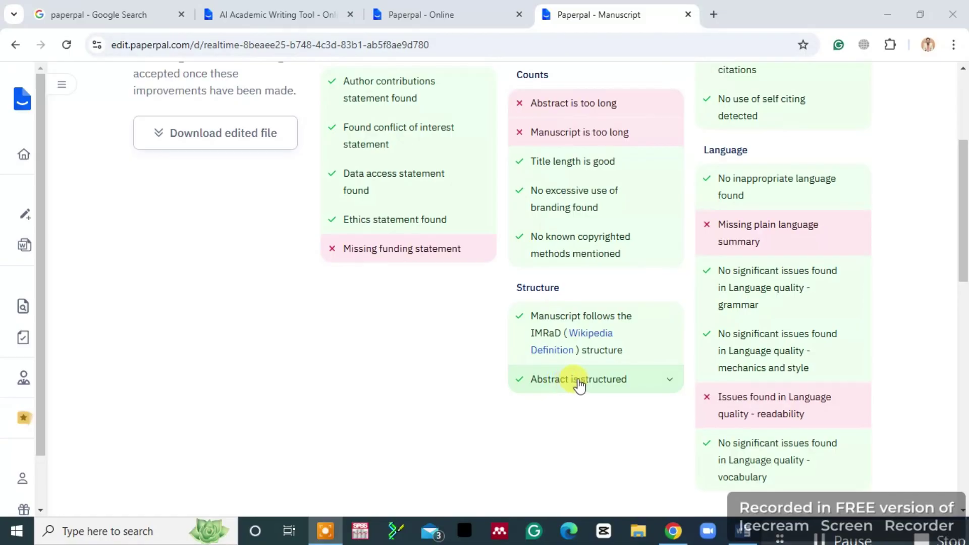
pyautogui.scroll(3, 614, 353)
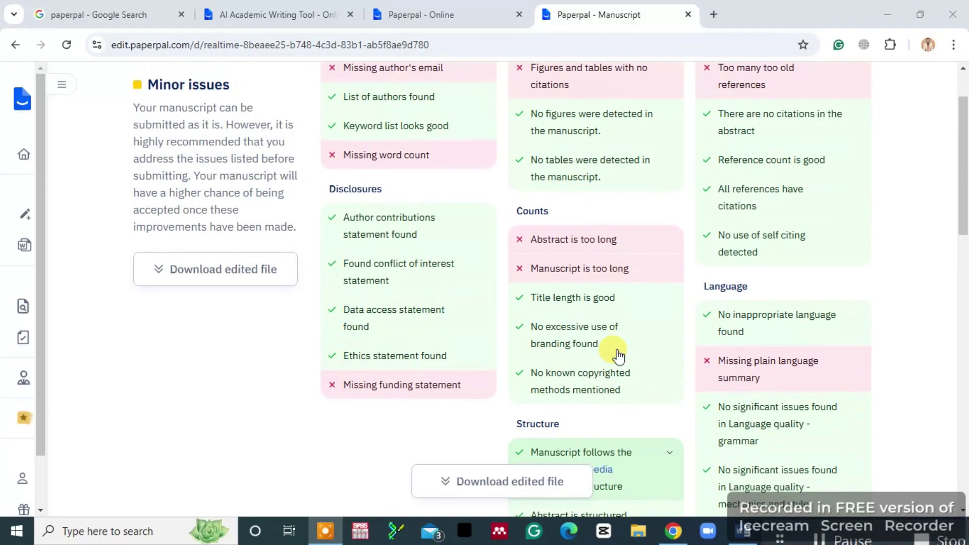
pyautogui.scroll(2, 619, 356)
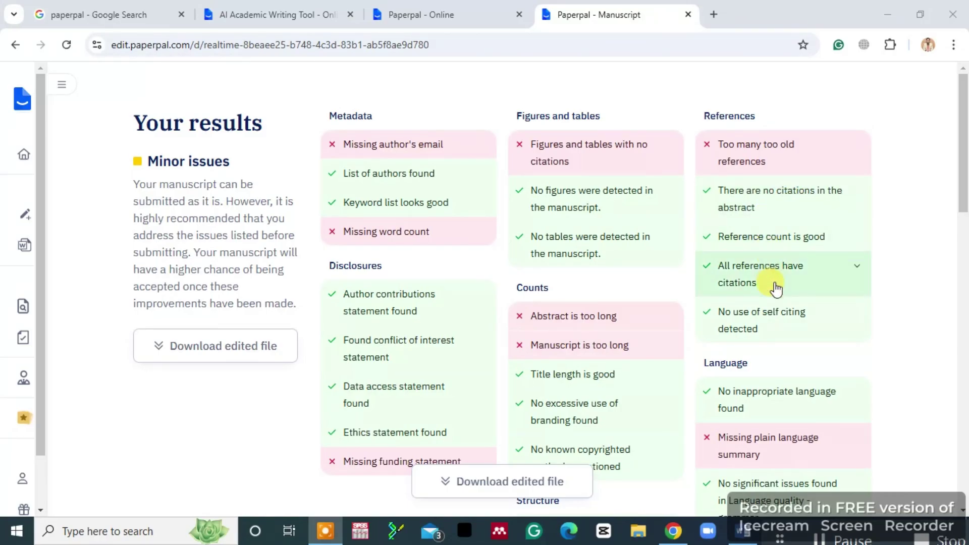
pyautogui.scroll(-1, 772, 283)
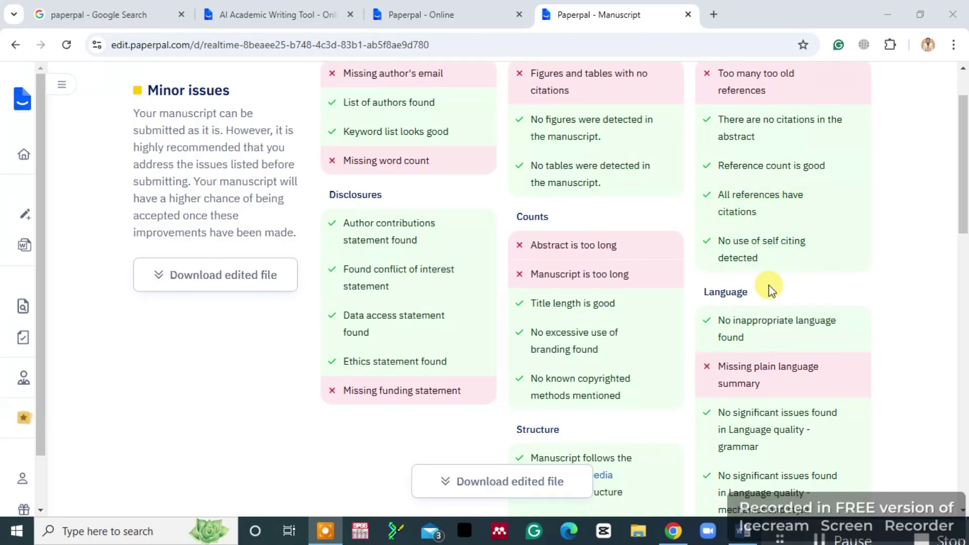
pyautogui.scroll(-2, 768, 284)
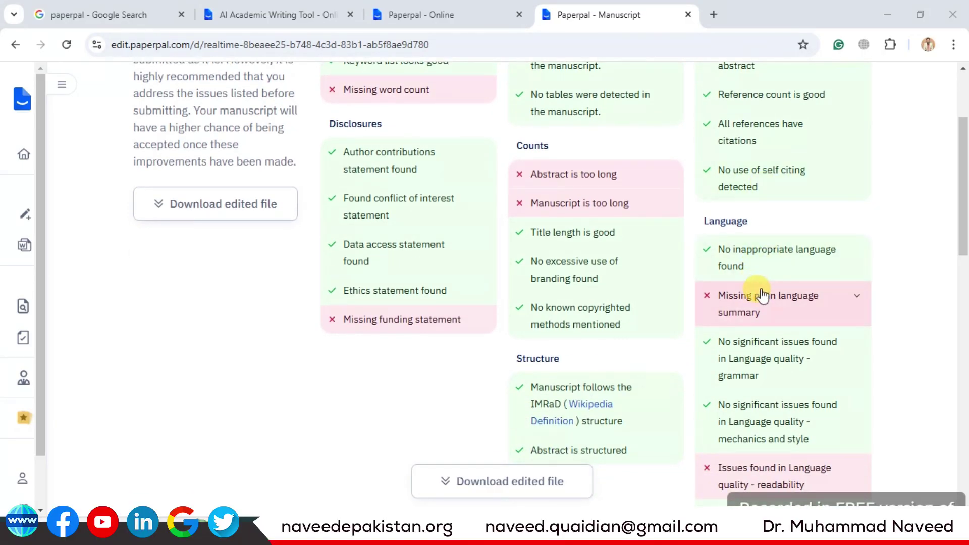
pyautogui.scroll(-2, 762, 295)
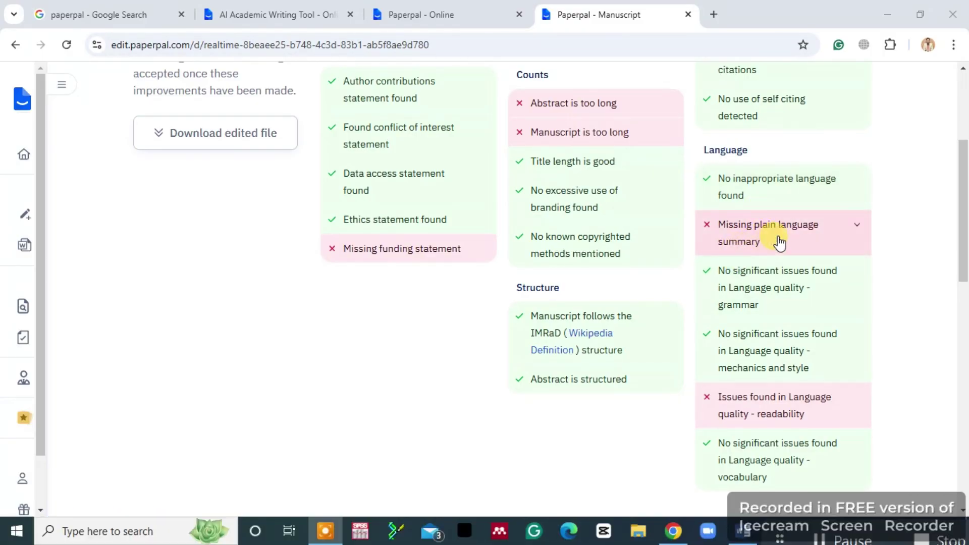
pyautogui.scroll(-2, 765, 320)
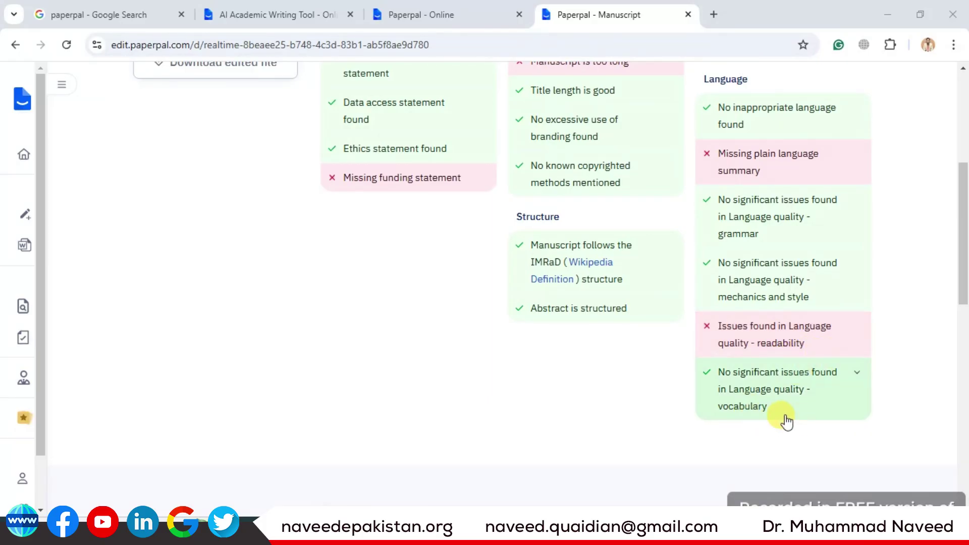
pyautogui.scroll(5, 795, 413)
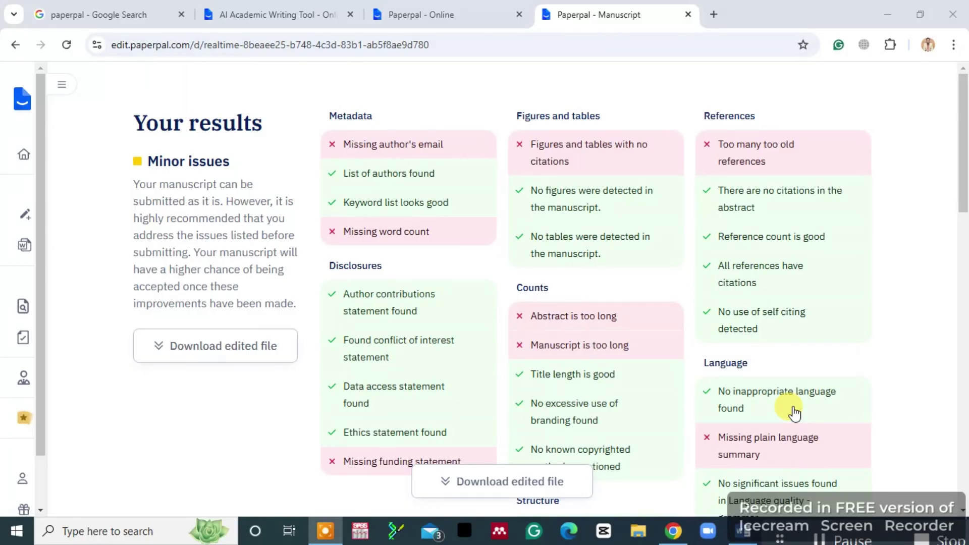
# Examine the Suggestions section with the tracked language edits and the consistency comment on the manuscript's abstract
pyautogui.scroll(-4, 240, 164)
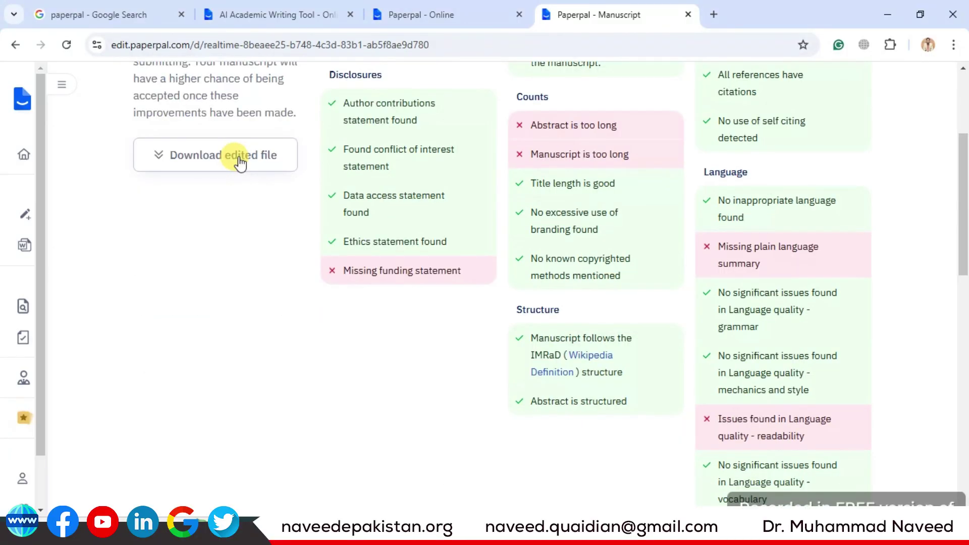
pyautogui.scroll(-10, 401, 216)
pyautogui.scroll(1, 411, 210)
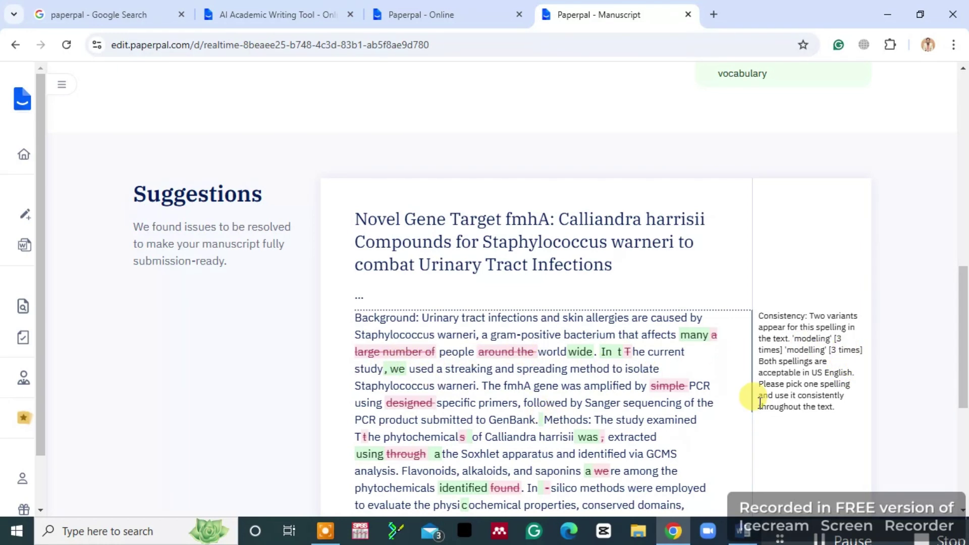
# Copy the first Introduction paragraph of the Word manuscript into the empty Paperpal editor document, with the language editing tool open
pyautogui.click(409, 16)
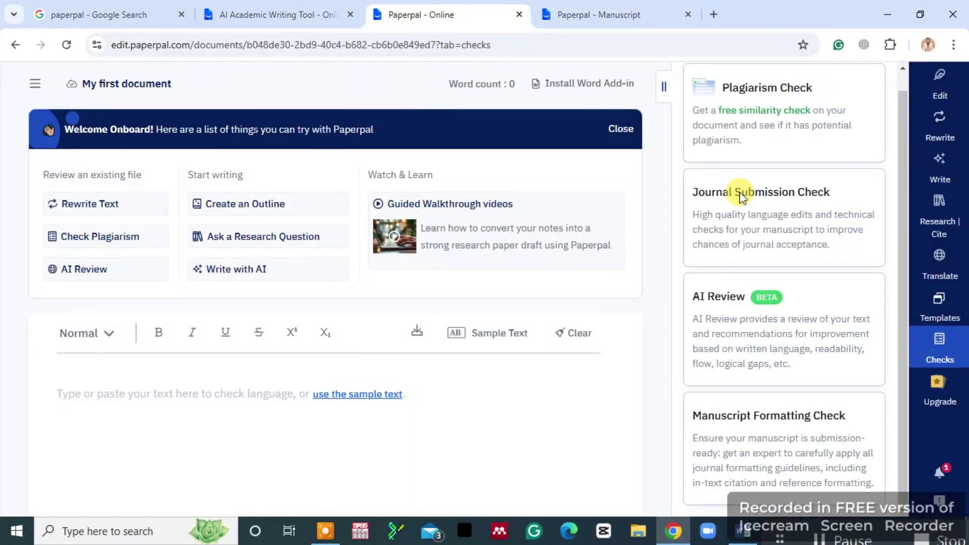
pyautogui.click(939, 94)
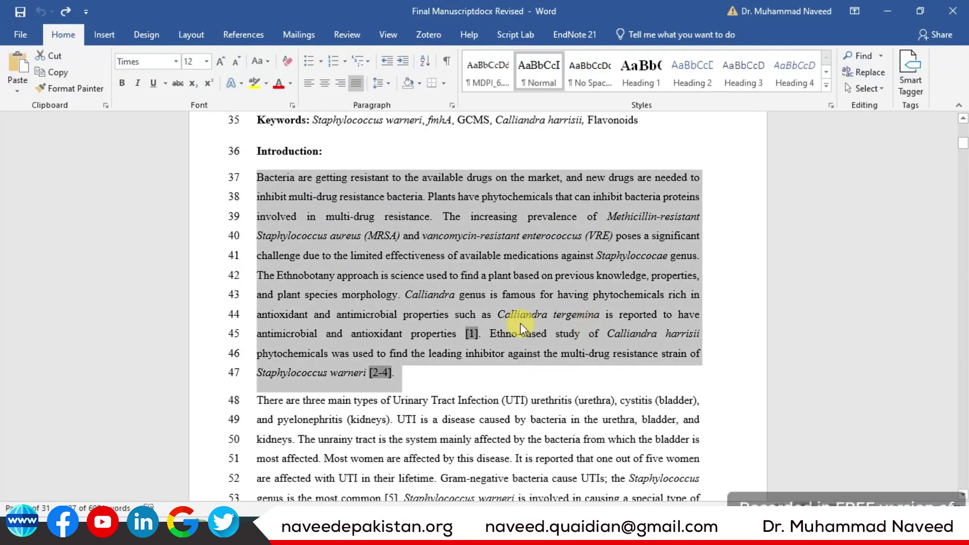
pyautogui.scroll(5, 519, 321)
pyautogui.scroll(5, 521, 322)
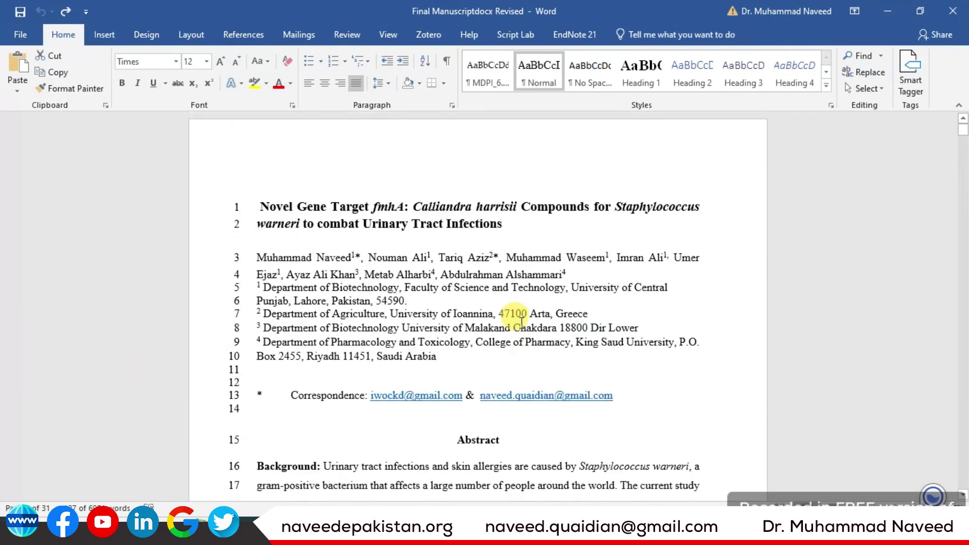
pyautogui.scroll(-10, 521, 321)
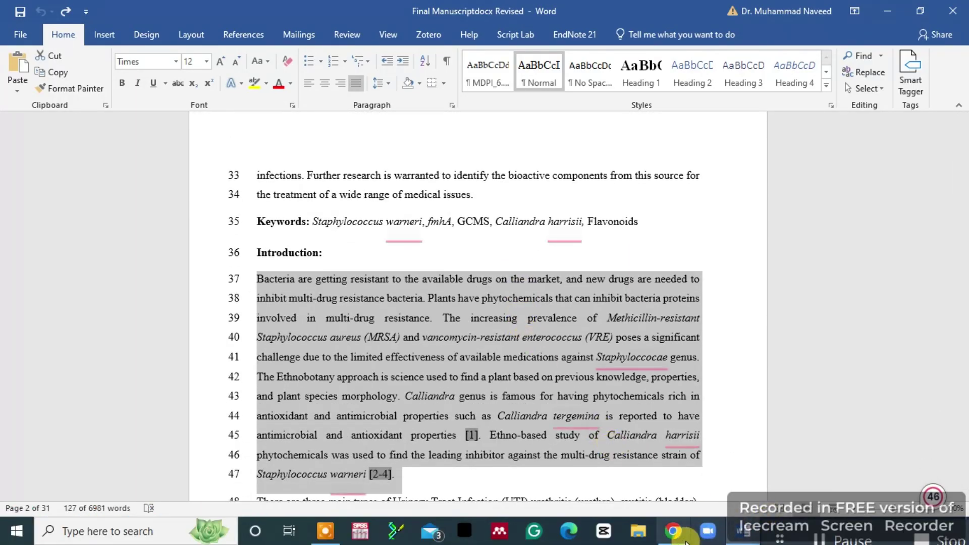
pyautogui.click(673, 531)
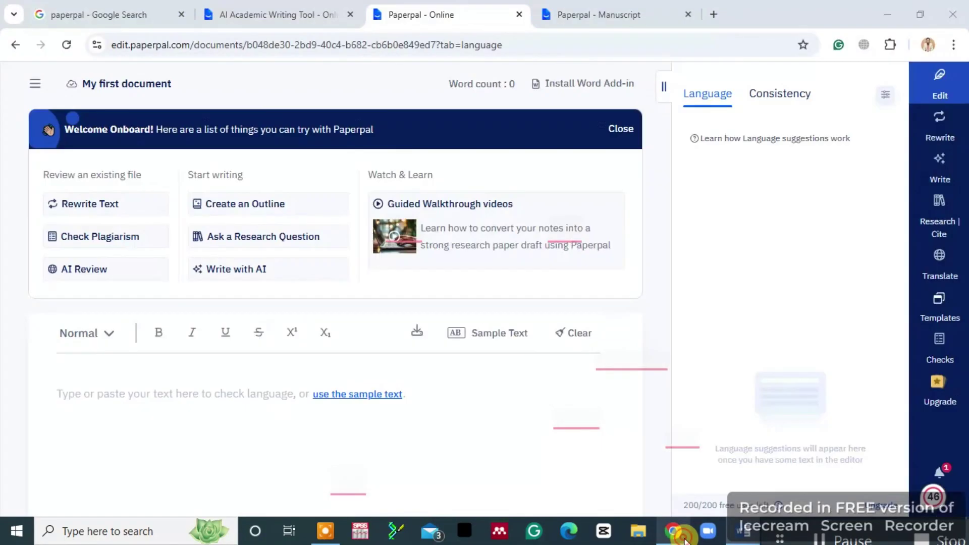
pyautogui.click(74, 393)
pyautogui.write('Bacteria are getting resistant to the available drugs on the market, and new drugs are needed to inhibit multi-drug resistance bacteria. Plants have phytochemicals that can inhibit bacteria proteins involved in multi-drug resistance. The increasing prevalence of Methicillin-resistant Staphylococcus aureus (MRSA) and vancomycin-resistant enterococcus (VRE) poses a significant challenge due to the limited effectiveness of available medications against Staphyloccocae genus. The Ethnobotany approach is science used to find a plant based on previous knowledge, properties, and plant species morphology. Calliandra genus is famous for having phytochemicals rich in antioxidant and antimicrobial properties such as Calliandra tergemina is reported to have antimicrobial and antioxidant properties [1]. Ethno-based study of Calliandra harrisii phytochemicals was used to find the leading inhibitor against the multi-drug resistance strain of Staphylococcus warneri [2-4].')
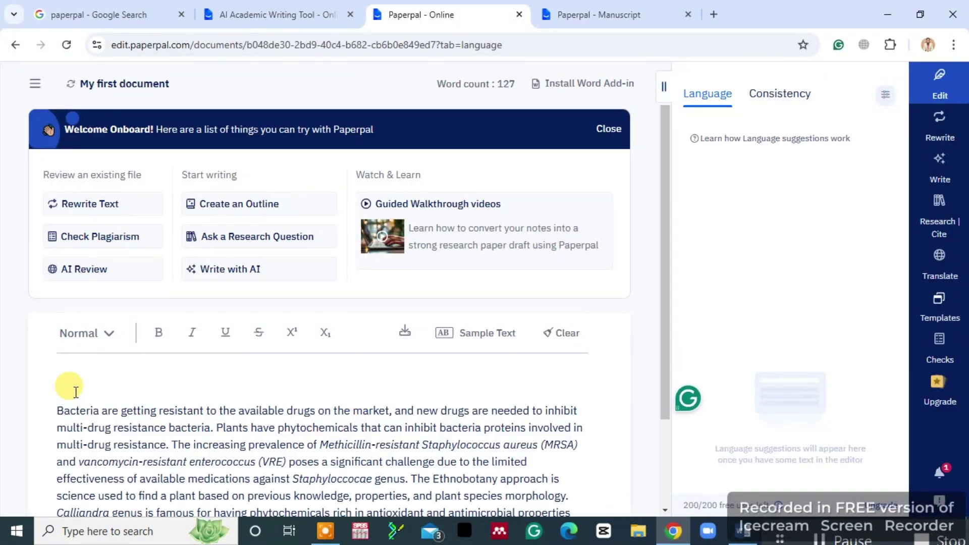
# Accept all language suggestions for every flagged sentence of the Introduction paragraph, such as "becoming", "multidrug-resistant", "contain" and "bacterial"
pyautogui.scroll(-2, 196, 396)
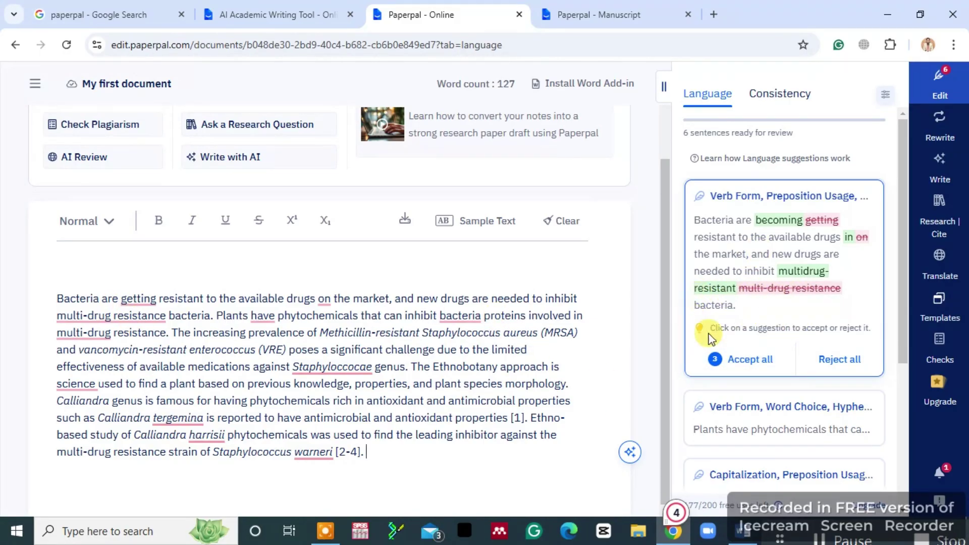
pyautogui.click(751, 361)
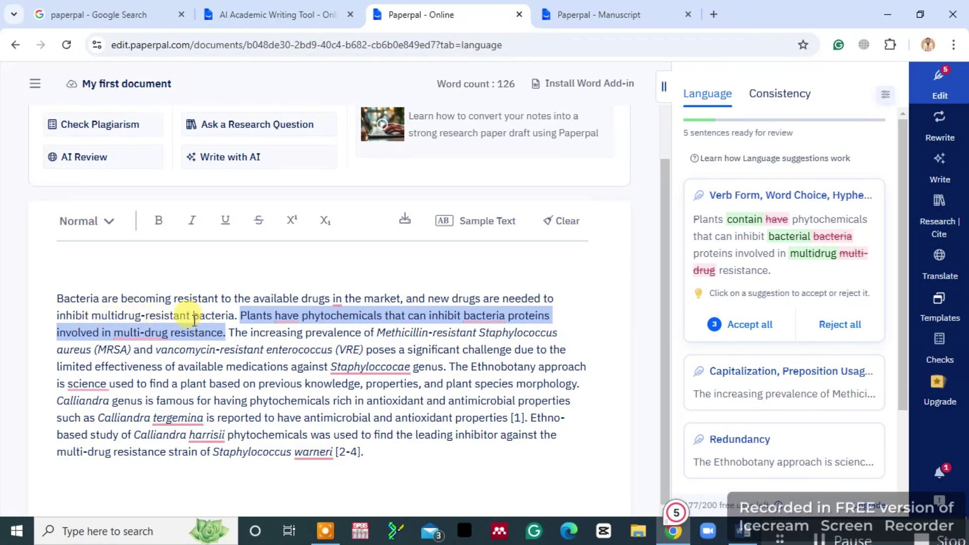
pyautogui.click(758, 327)
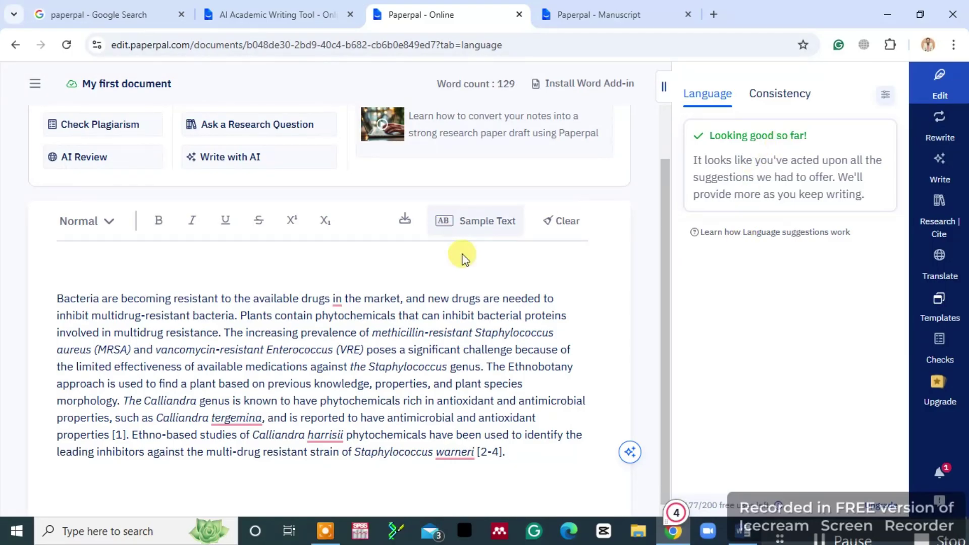
# Paraphrase the sentence on the increasing prevalence of MRSA and VRE and replace it with the generated alternative
pyautogui.click(935, 132)
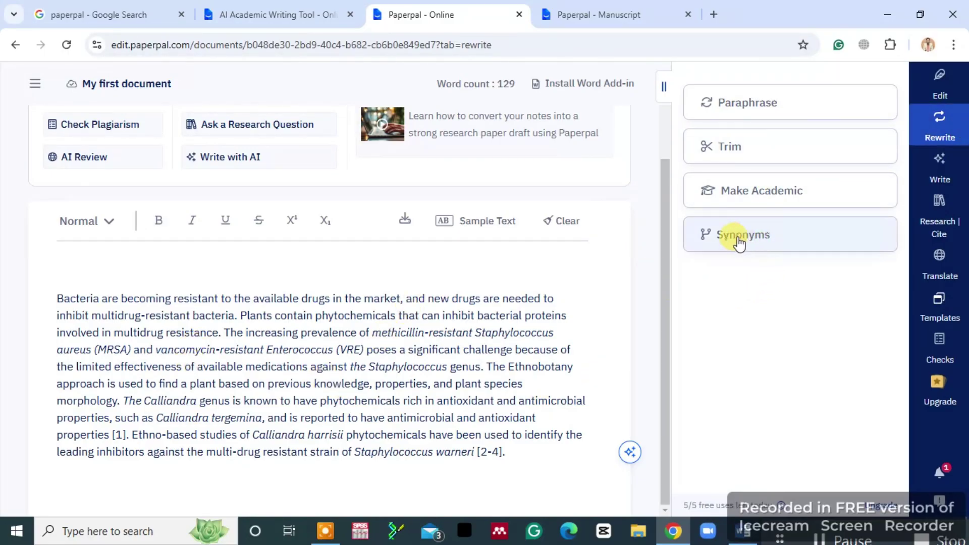
pyautogui.click(752, 106)
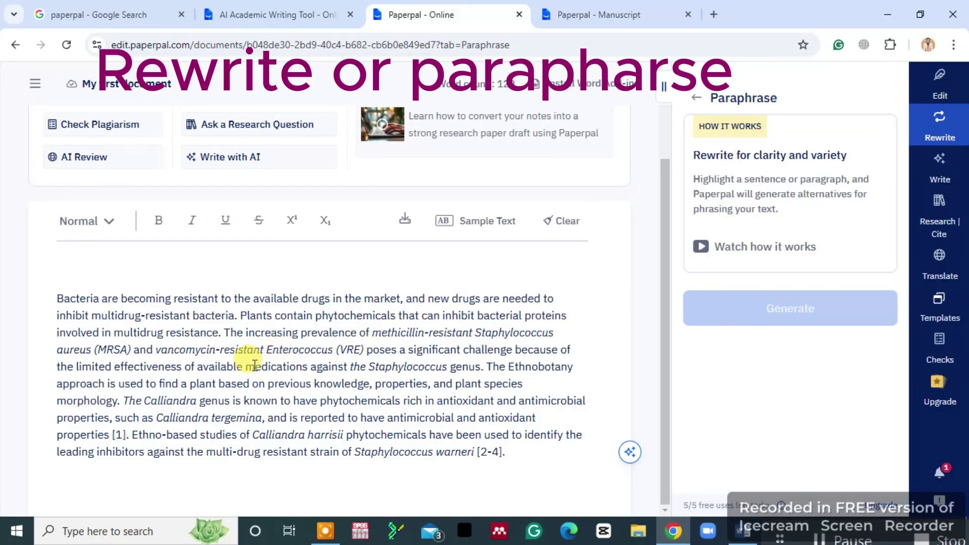
pyautogui.moveTo(225, 333); pyautogui.dragTo(479, 361)
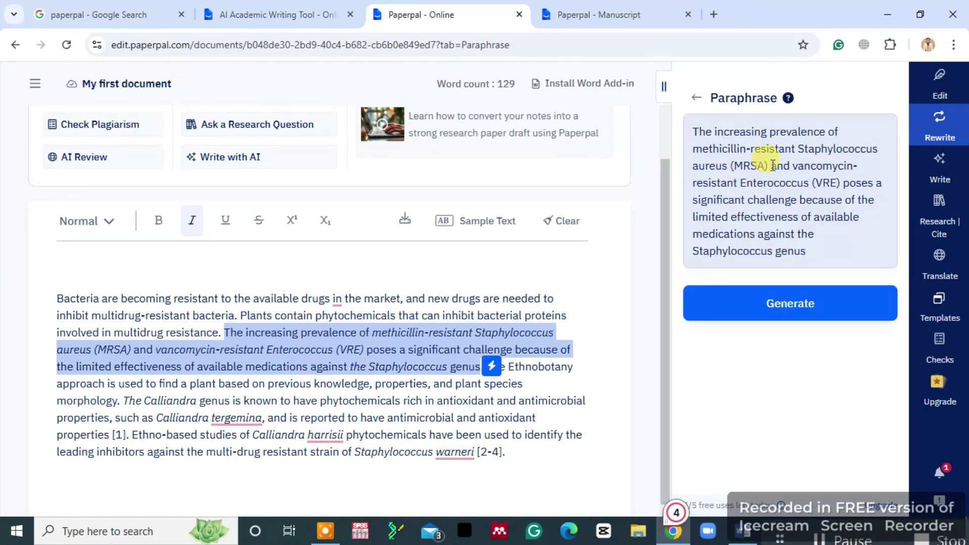
pyautogui.click(790, 307)
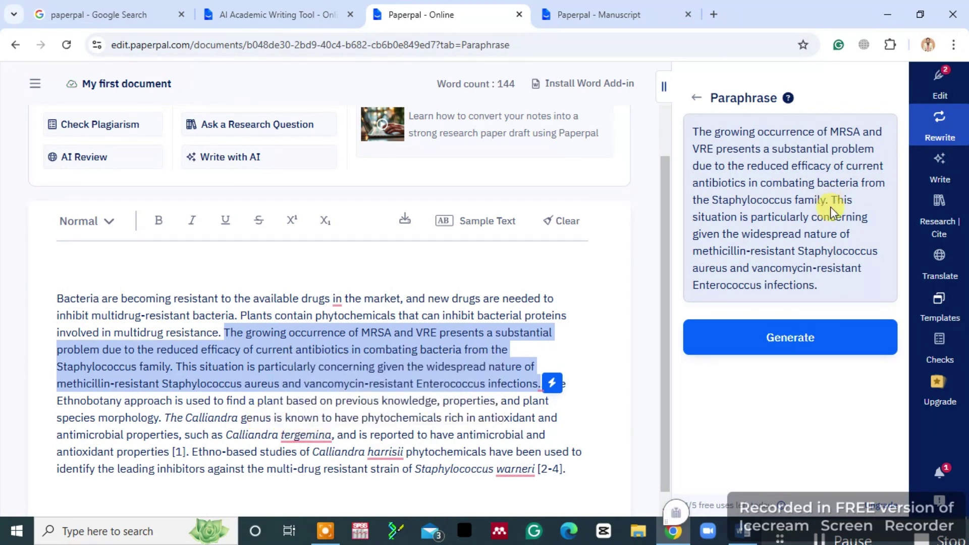
# Generate a "Keep writing" continuation from the end of the paragraph and insert the text about plant-based treatment of antibiotic-resistant bacteria
pyautogui.click(942, 176)
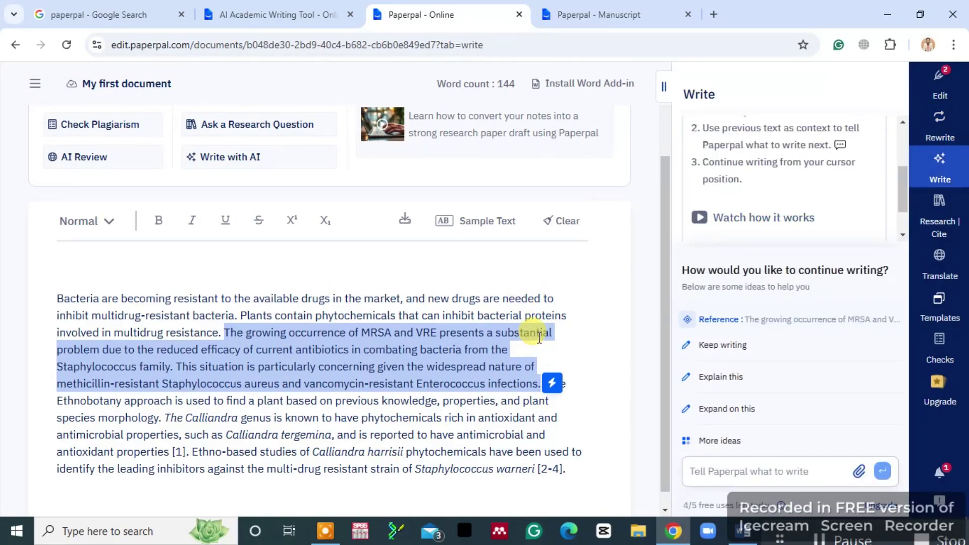
pyautogui.scroll(-1, 555, 353)
pyautogui.click(570, 453)
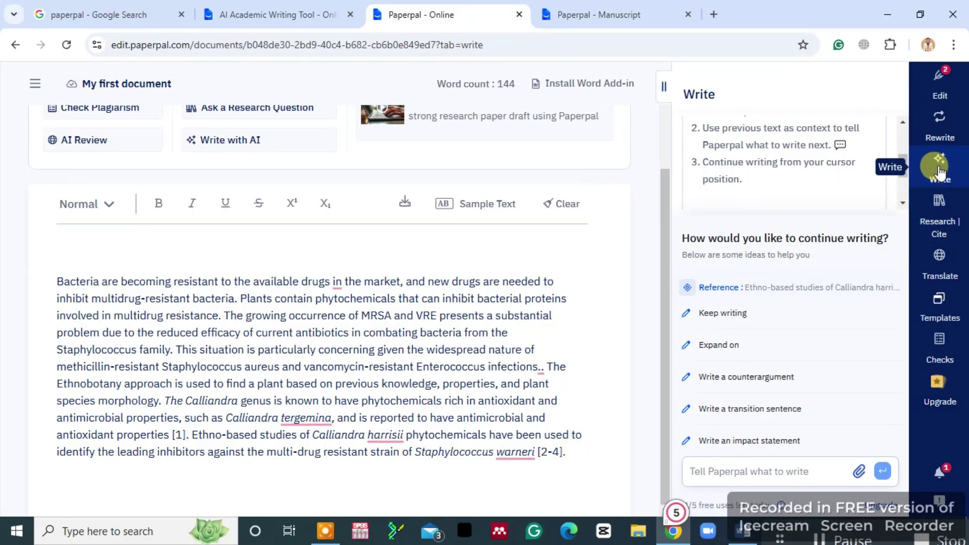
pyautogui.click(729, 318)
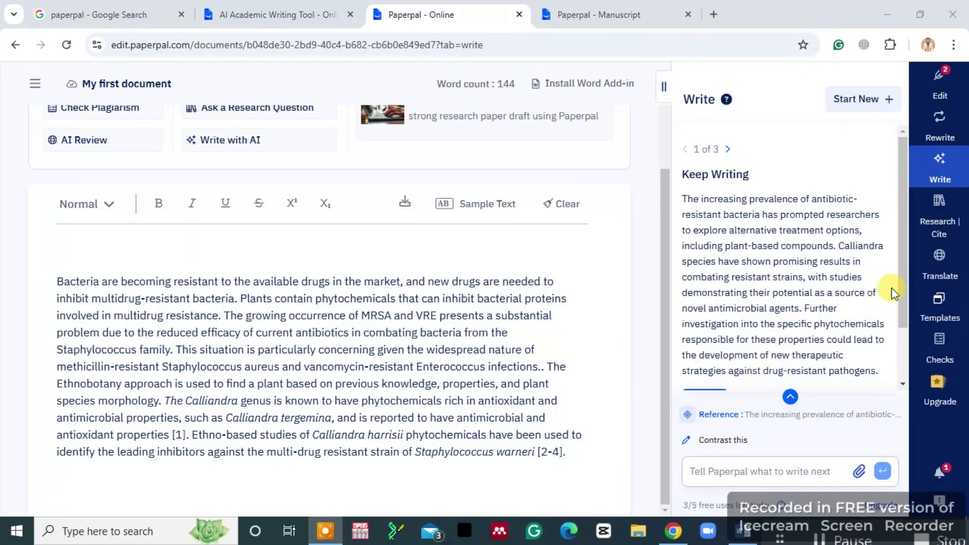
pyautogui.moveTo(905, 280); pyautogui.dragTo(904, 311)
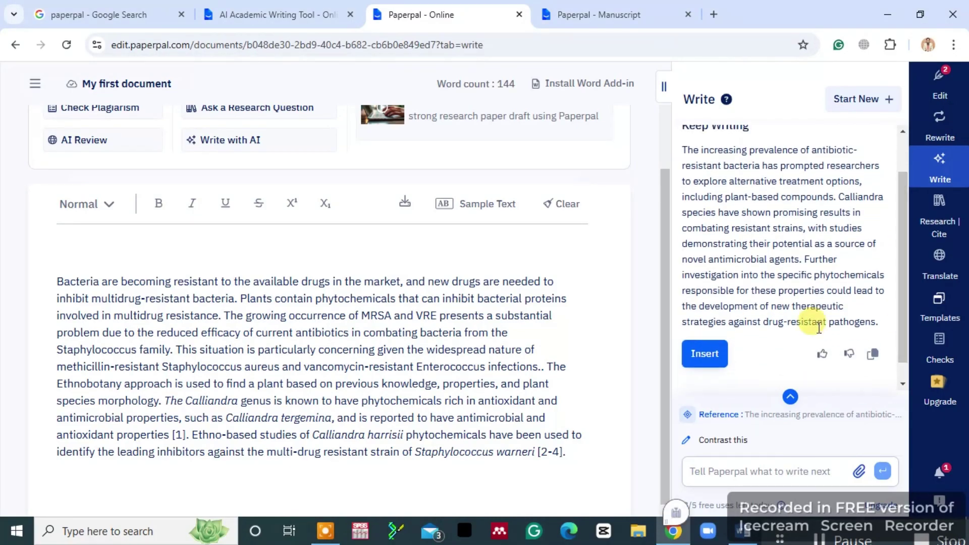
pyautogui.click(704, 353)
pyautogui.scroll(-2, 559, 477)
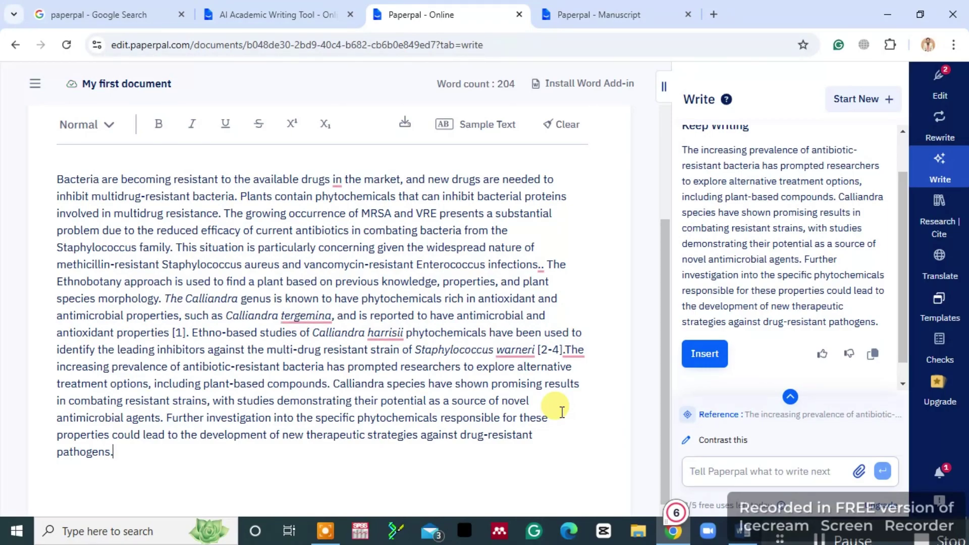
pyautogui.scroll(-1, 762, 366)
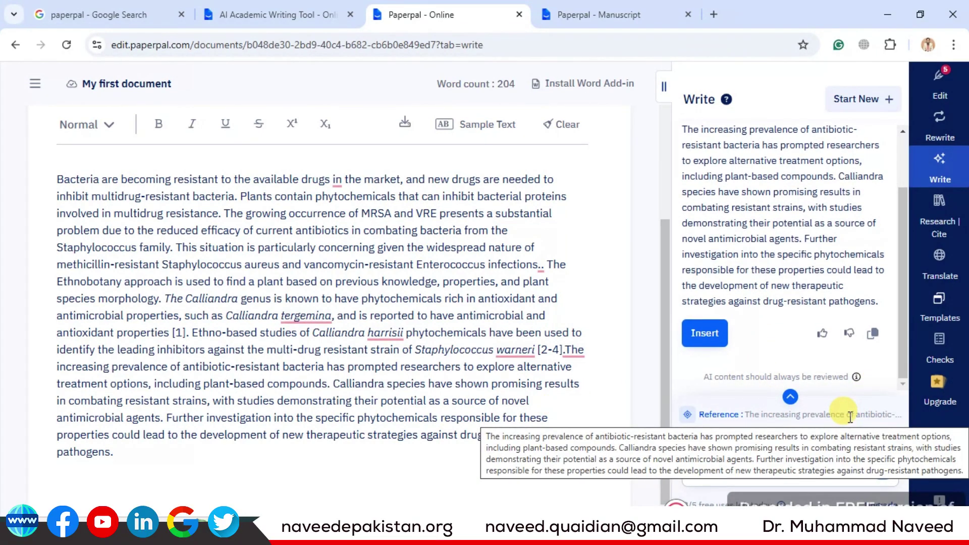
pyautogui.scroll(2, 494, 321)
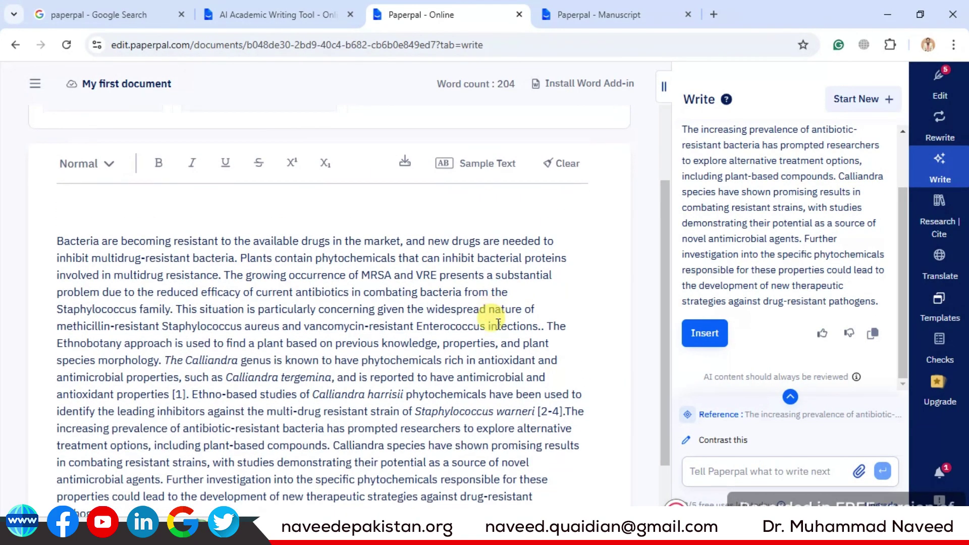
pyautogui.scroll(-2, 498, 323)
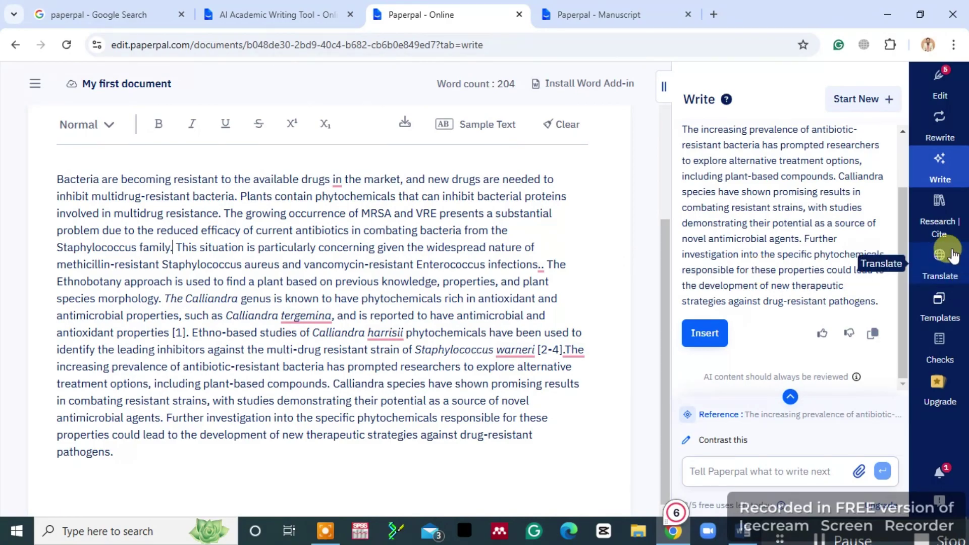
# Ask the research tool about "Novel Gene Target fmhA: Calliandra harrisii Compounds for Staphylococcus", copied from the manuscript title in Word
pyautogui.click(940, 227)
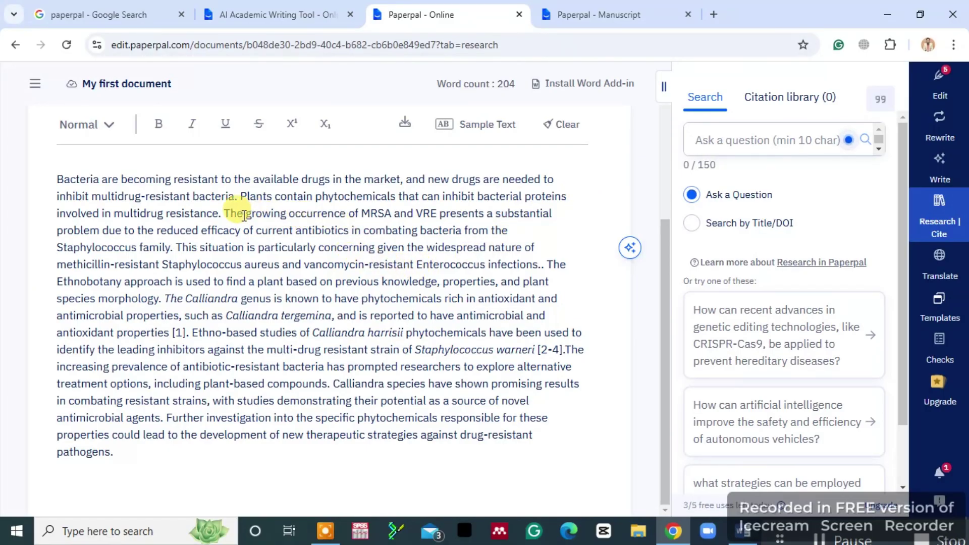
pyautogui.click(762, 536)
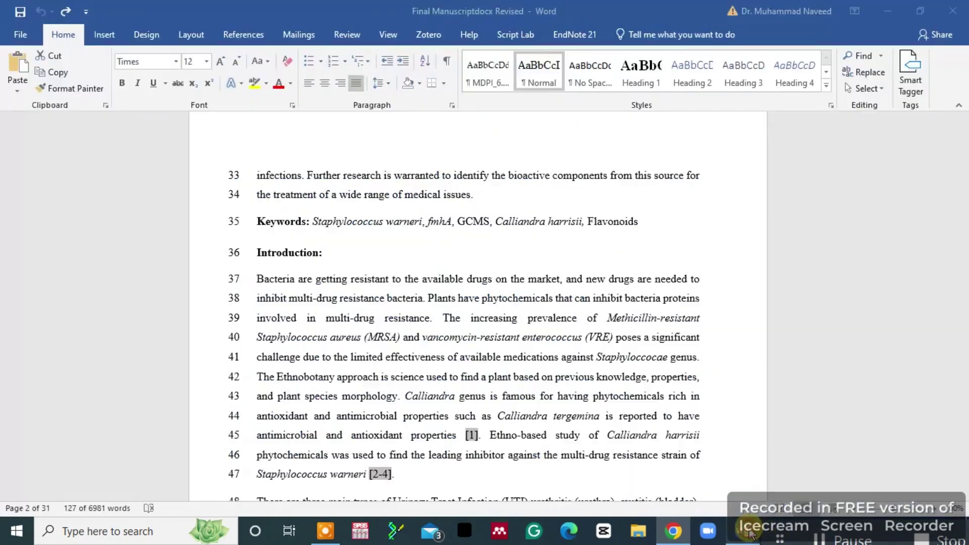
pyautogui.scroll(10, 555, 316)
pyautogui.scroll(2, 511, 235)
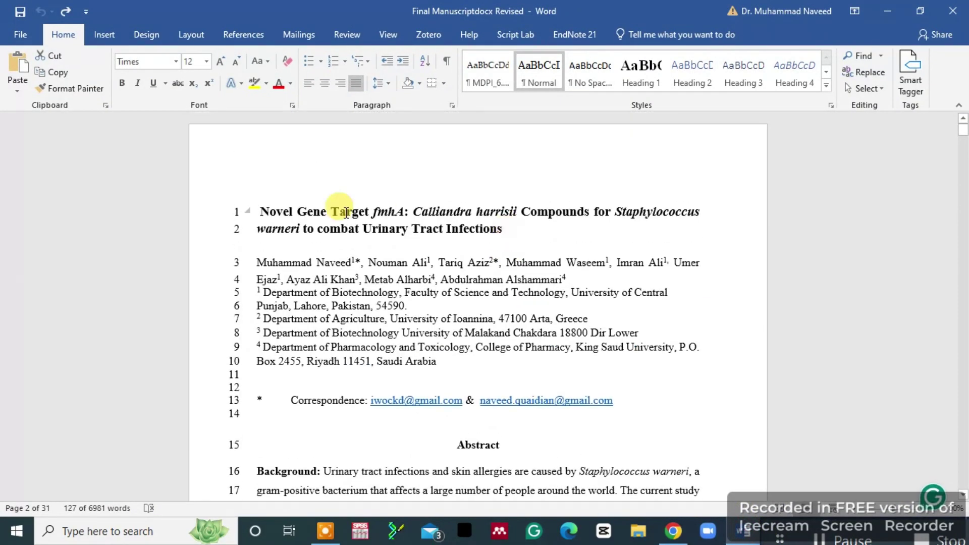
pyautogui.click(262, 214)
pyautogui.moveTo(262, 214); pyautogui.dragTo(694, 198)
pyautogui.hotkey('ctrl', 'c')
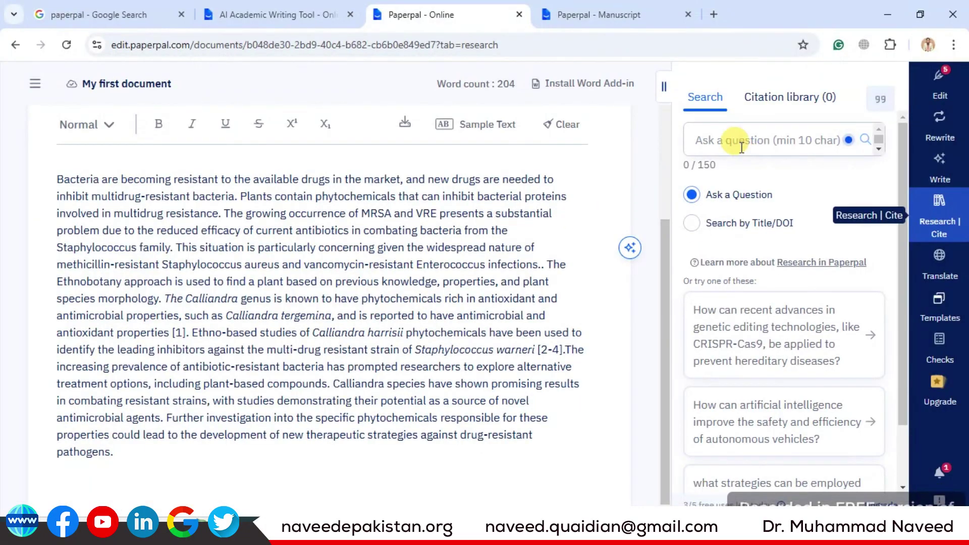
pyautogui.click(738, 146)
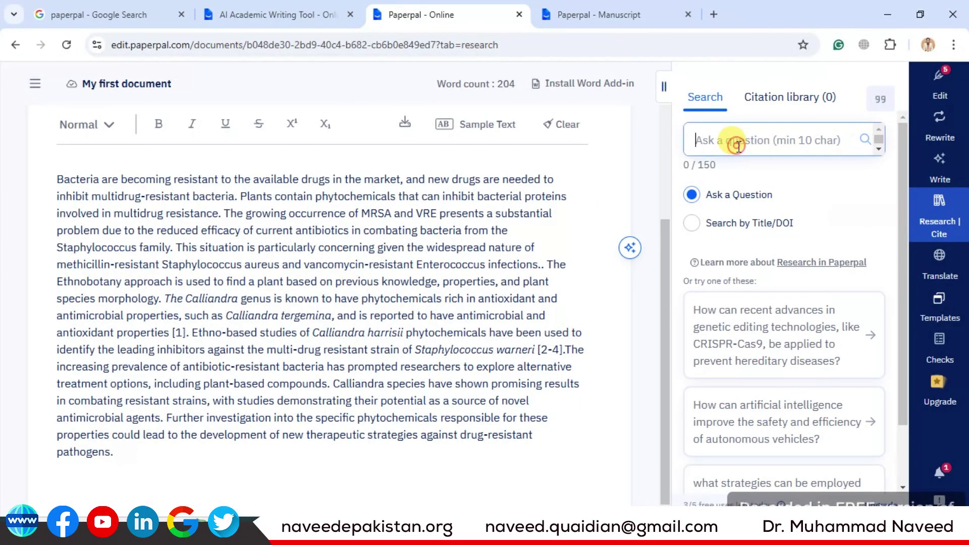
pyautogui.hotkey('ctrl', 'v')
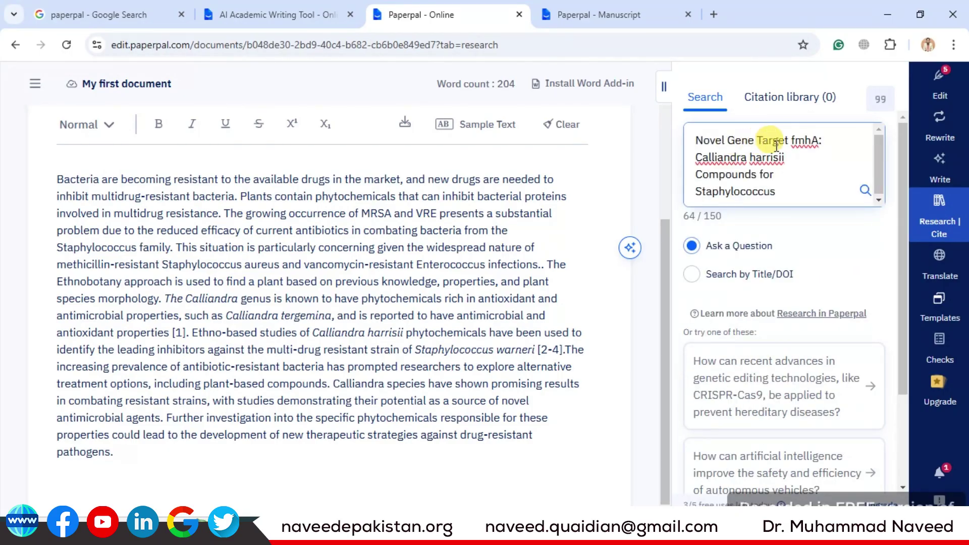
pyautogui.press('Return')
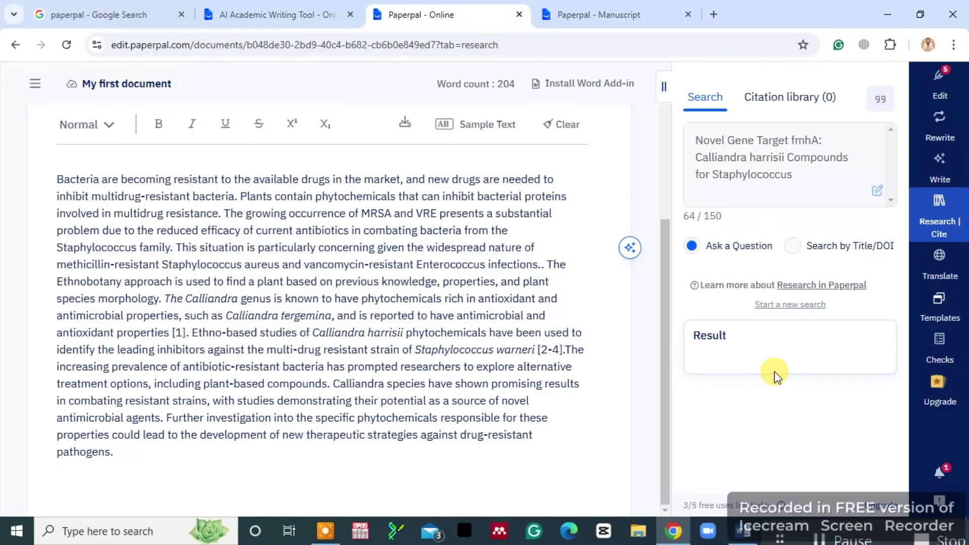
# Read the expanded research answer on Calliandra harrisii and fmhA, and examine the reference listed below it
pyautogui.moveTo(906, 165); pyautogui.dragTo(907, 148)
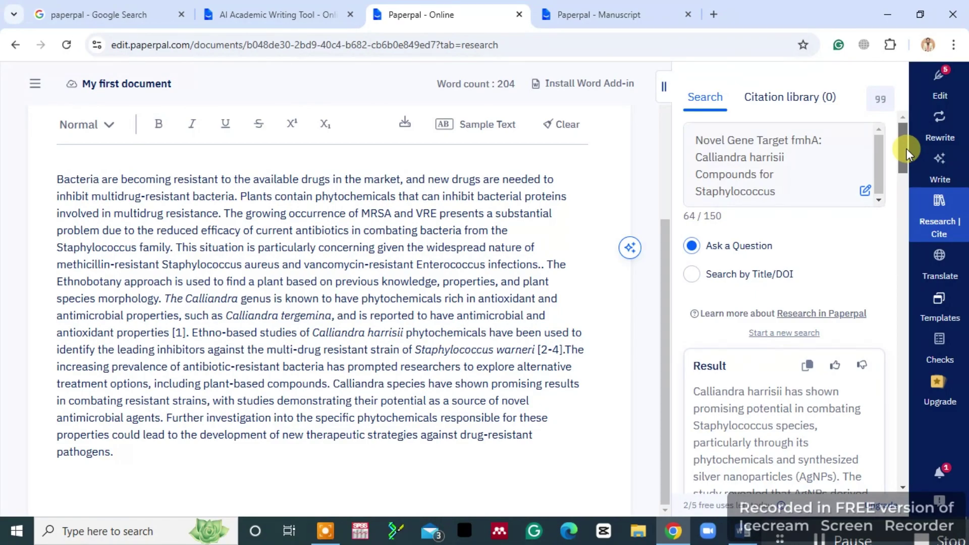
pyautogui.moveTo(907, 149); pyautogui.dragTo(903, 181)
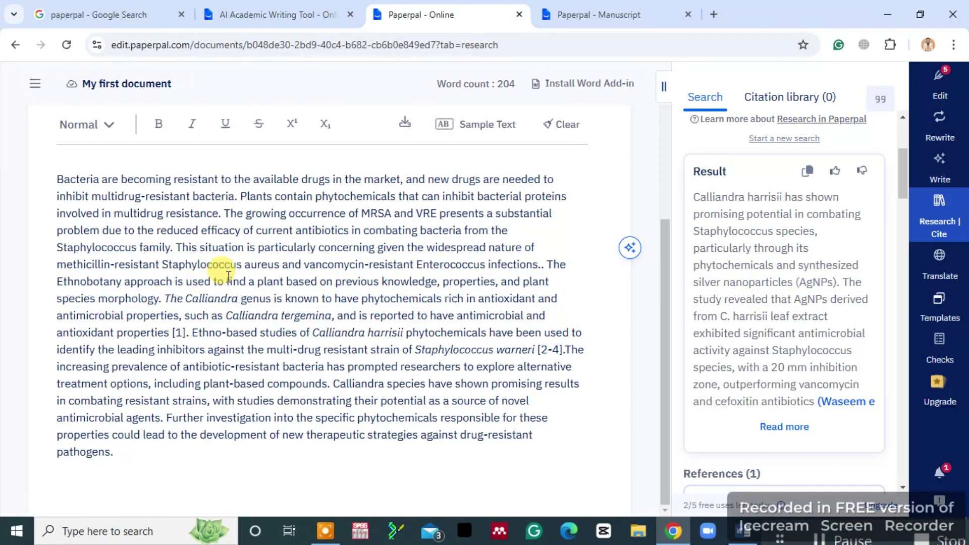
pyautogui.click(785, 429)
pyautogui.scroll(-4, 830, 407)
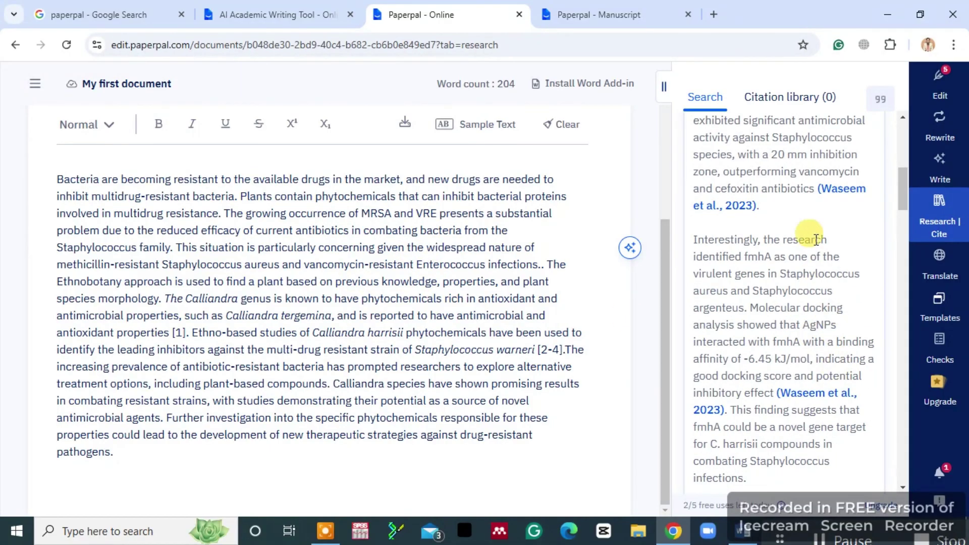
pyautogui.scroll(-3, 804, 333)
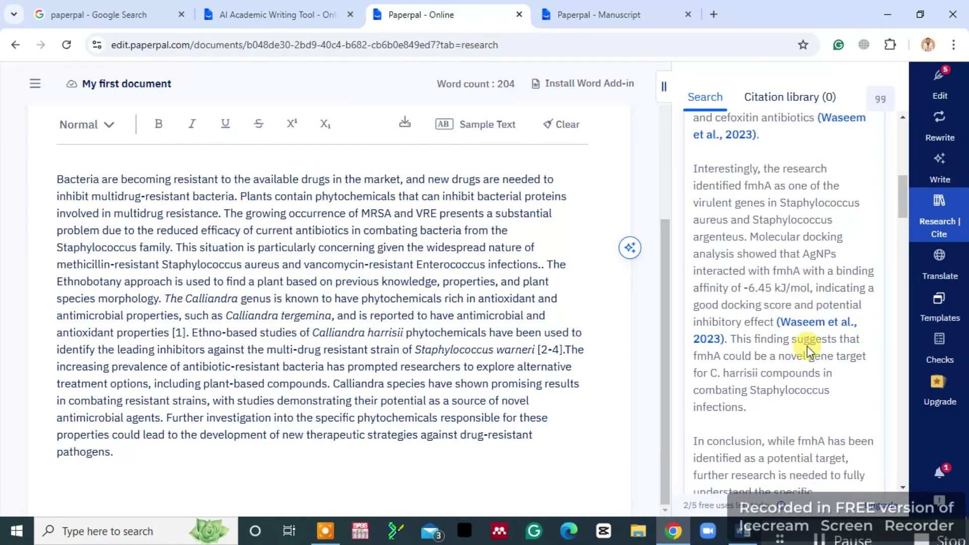
pyautogui.scroll(-1, 807, 346)
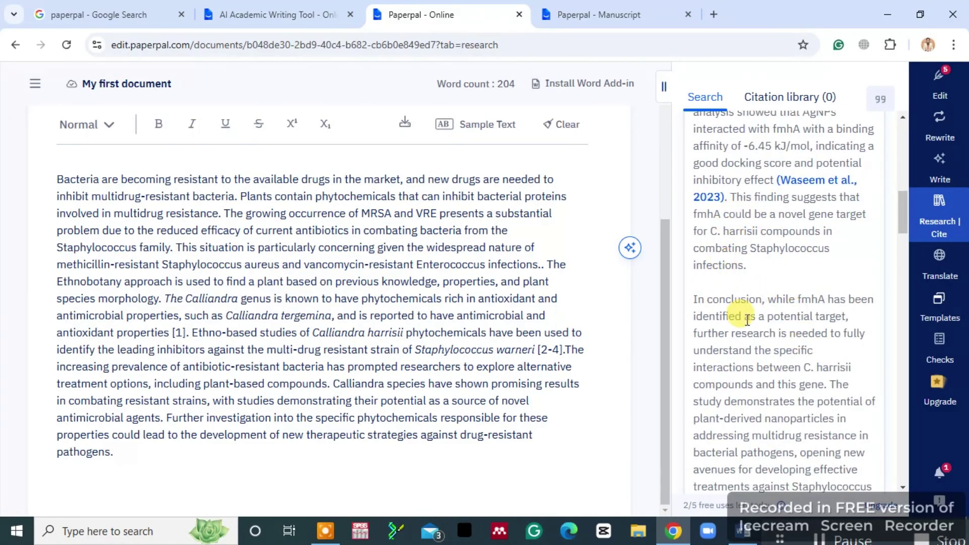
pyautogui.scroll(-3, 747, 321)
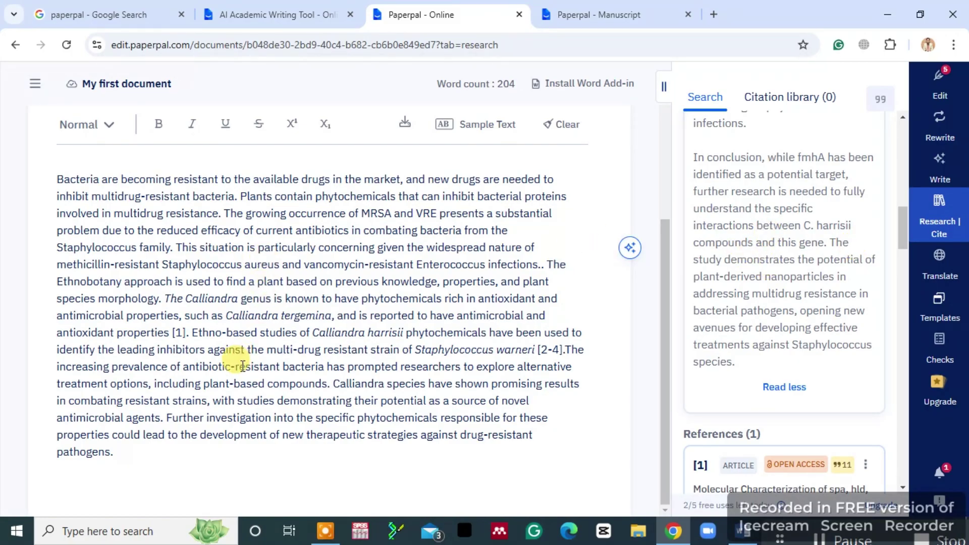
pyautogui.scroll(-3, 786, 355)
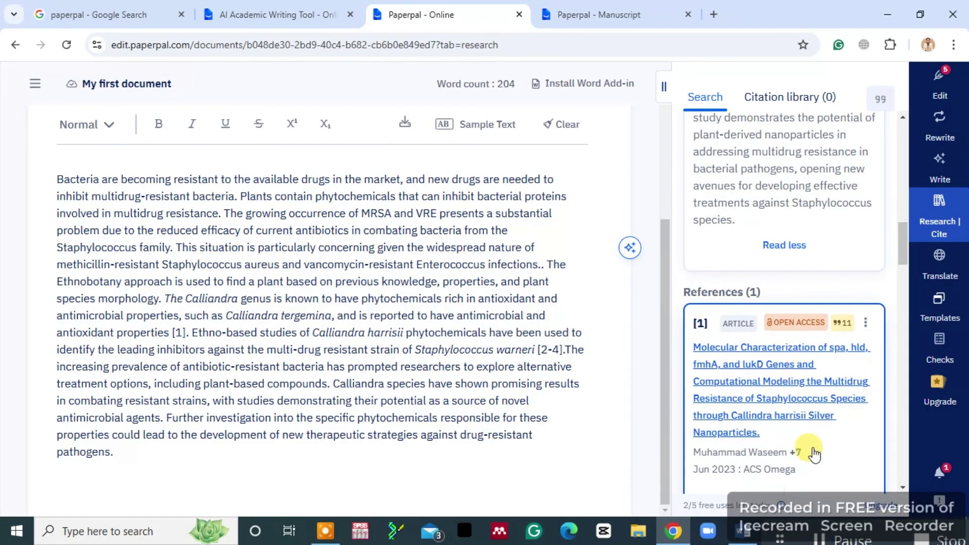
# Cite the "Molecular Characterization of spa, hld, fmhA, and lukD Genes" article after the sentence ending "Staphylococcus family"
pyautogui.scroll(-2, 806, 448)
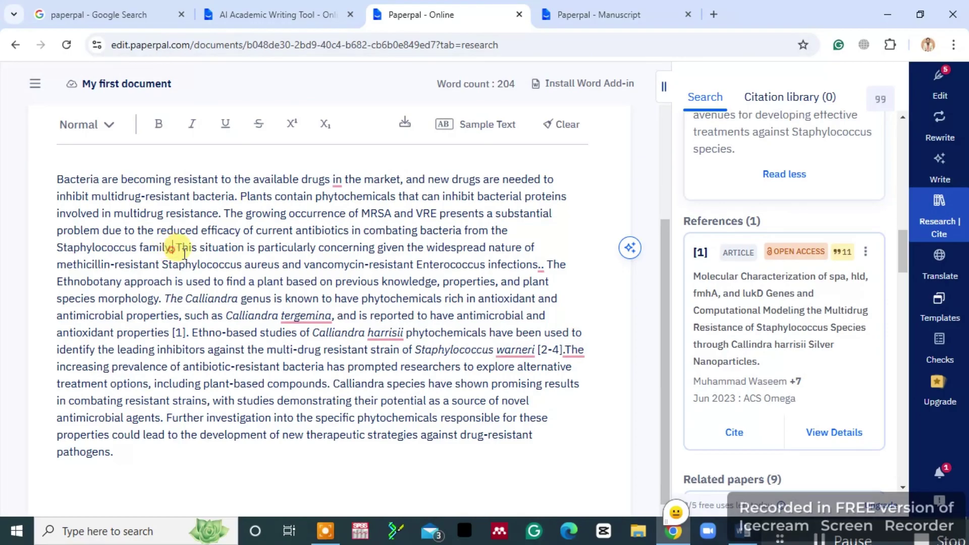
pyautogui.click(734, 438)
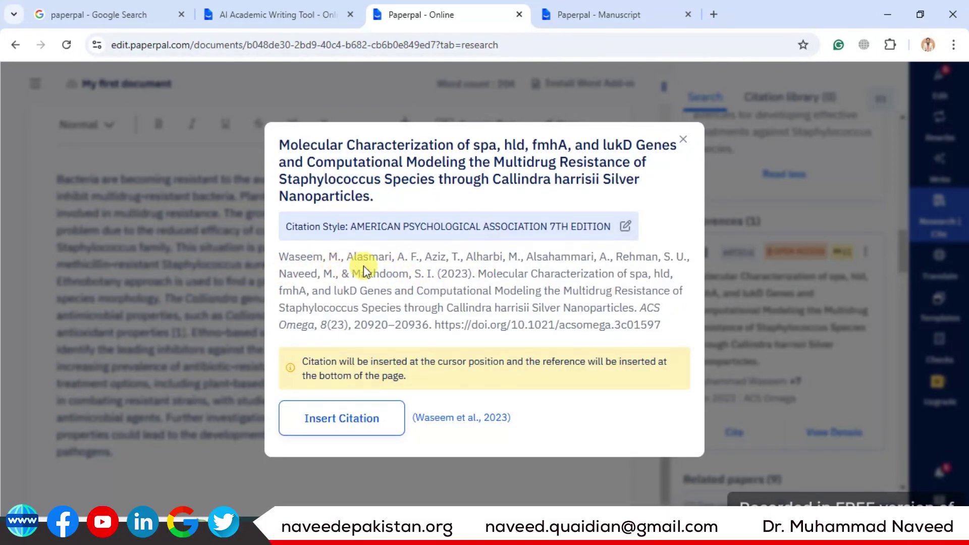
pyautogui.click(331, 423)
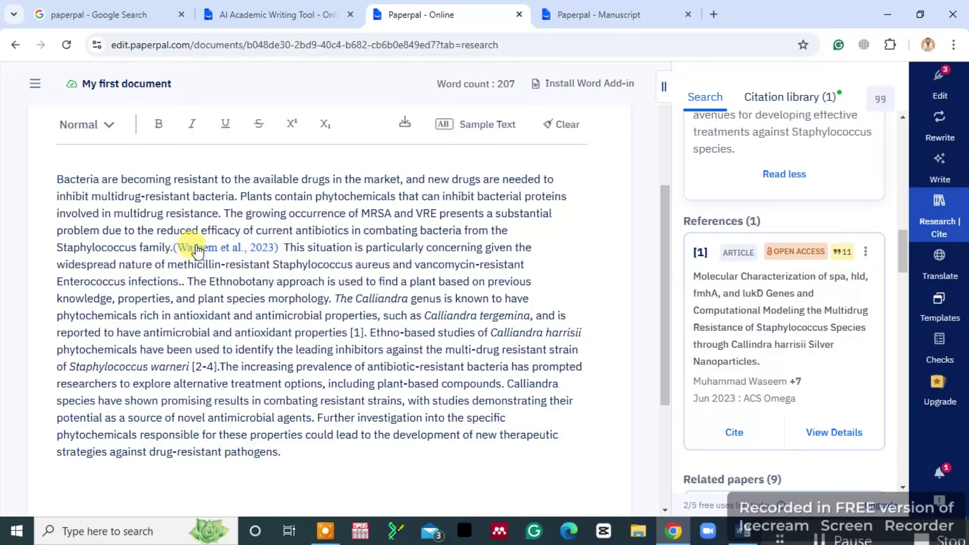
# Cite the related review "Staphylococcus aureus biofilm: Formulation, regulatory, and emerging natural products-derived therapeutics" after "plant species morphology"
pyautogui.scroll(-2, 774, 348)
pyautogui.scroll(-1, 775, 354)
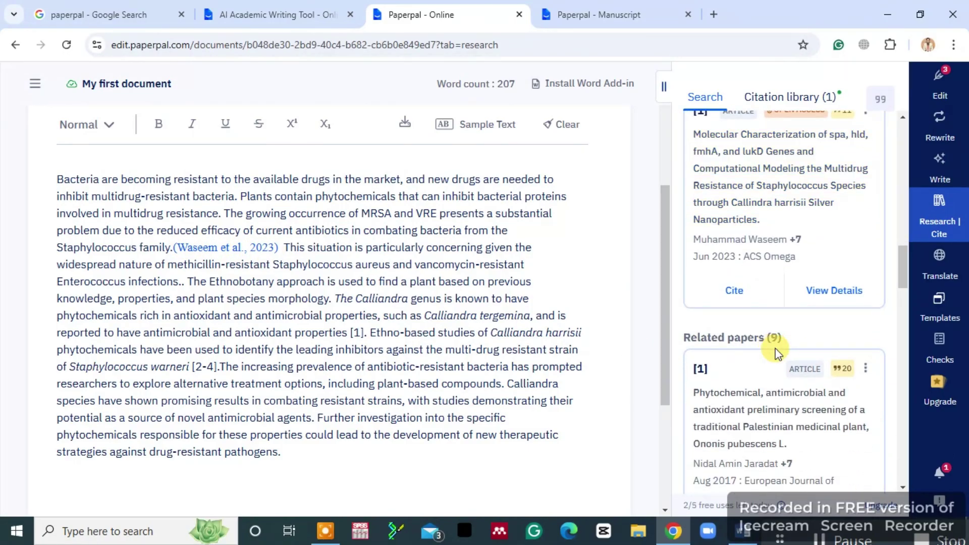
pyautogui.scroll(-3, 776, 354)
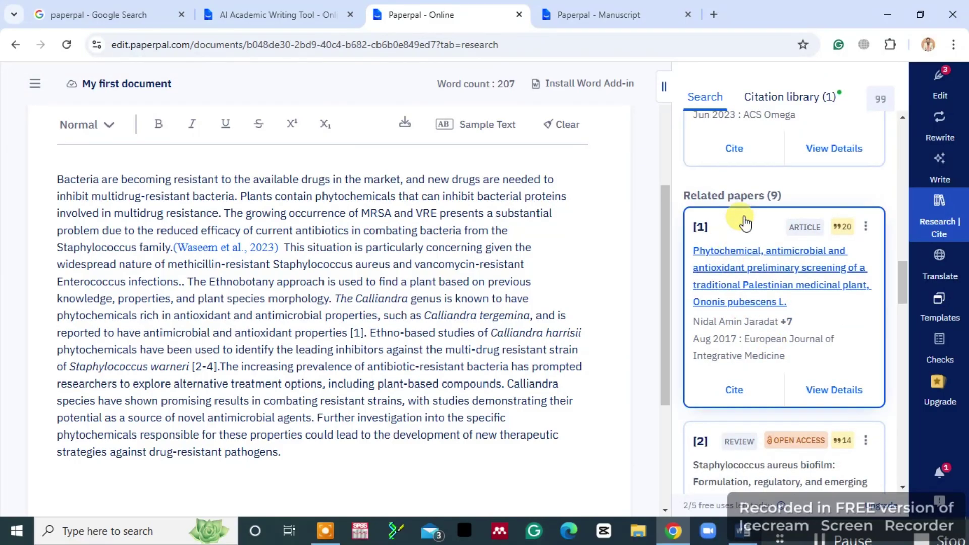
pyautogui.scroll(-3, 757, 368)
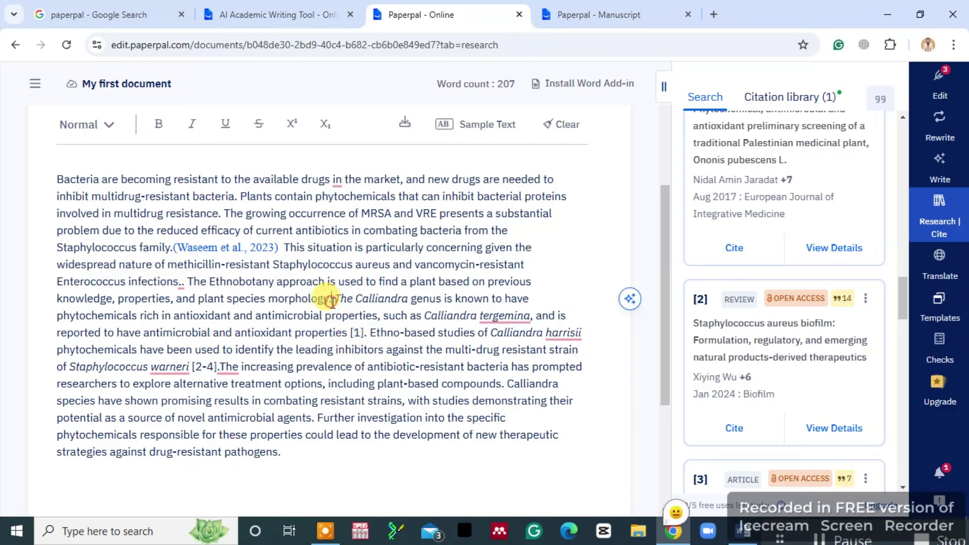
pyautogui.click(332, 299)
pyautogui.click(736, 428)
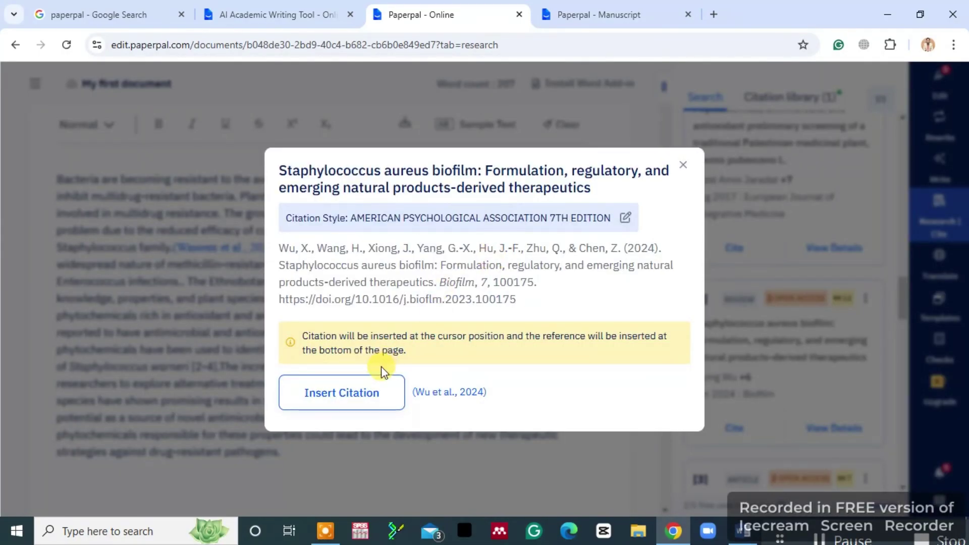
pyautogui.click(342, 393)
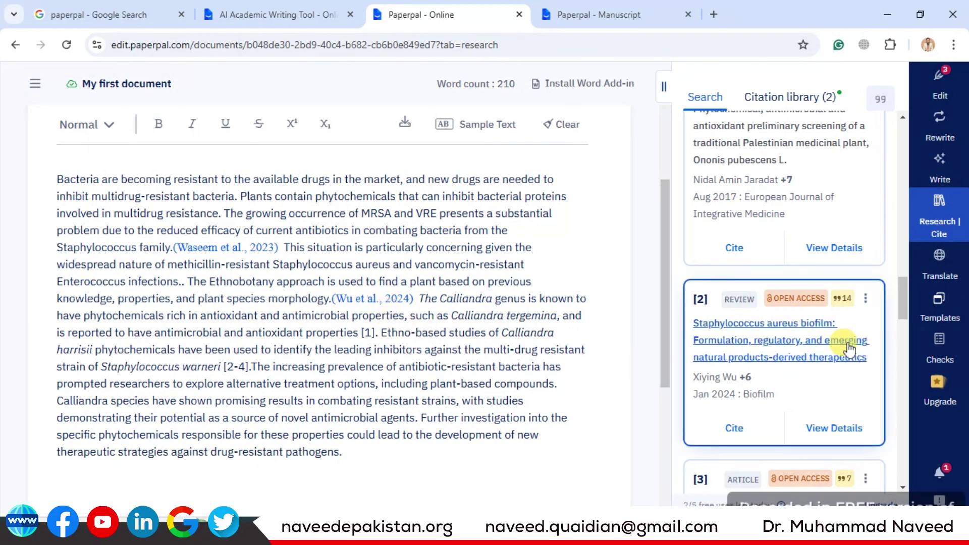
# Change the citation style of the document's references to Academic Psychiatry and apply it
pyautogui.scroll(-1, 844, 341)
pyautogui.scroll(-3, 848, 347)
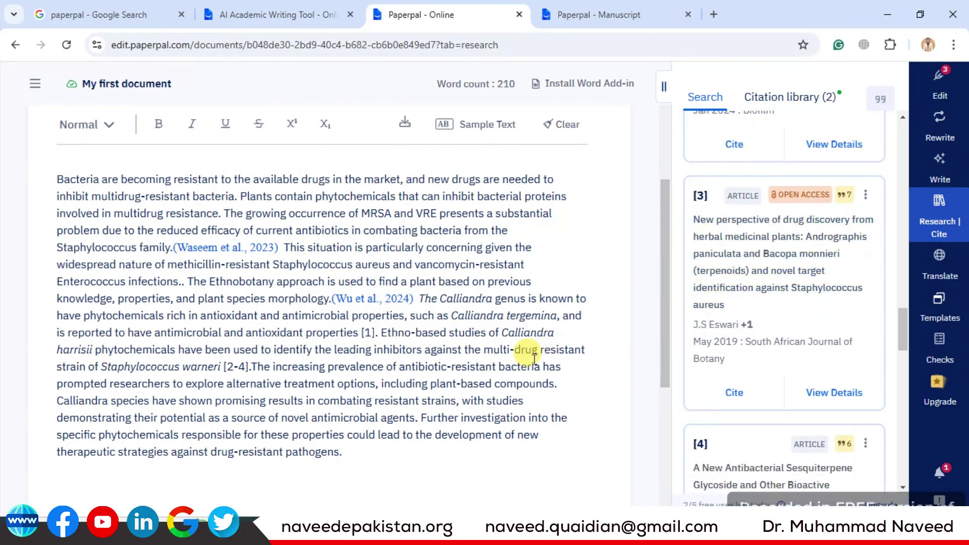
pyautogui.scroll(-5, 528, 353)
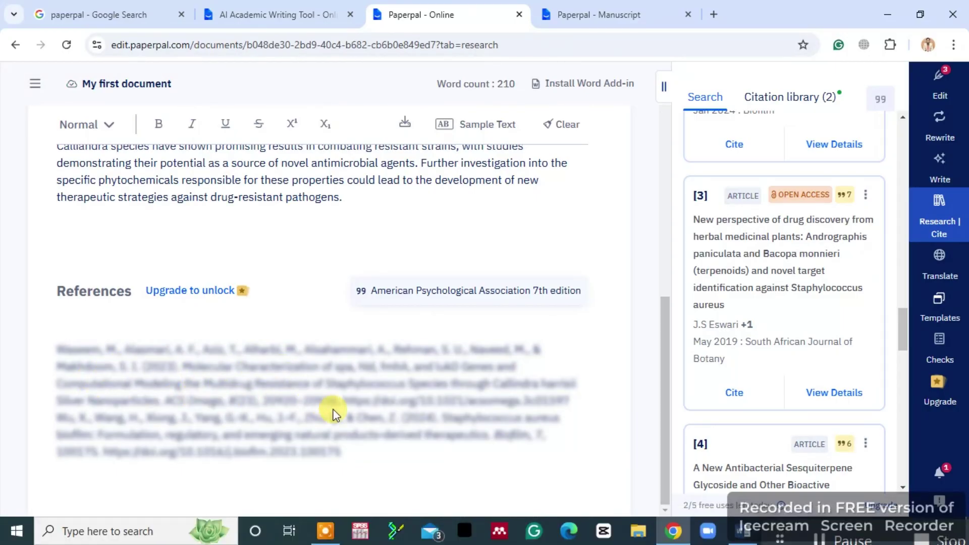
pyautogui.scroll(3, 368, 409)
pyautogui.click(414, 426)
pyautogui.scroll(-1, 407, 384)
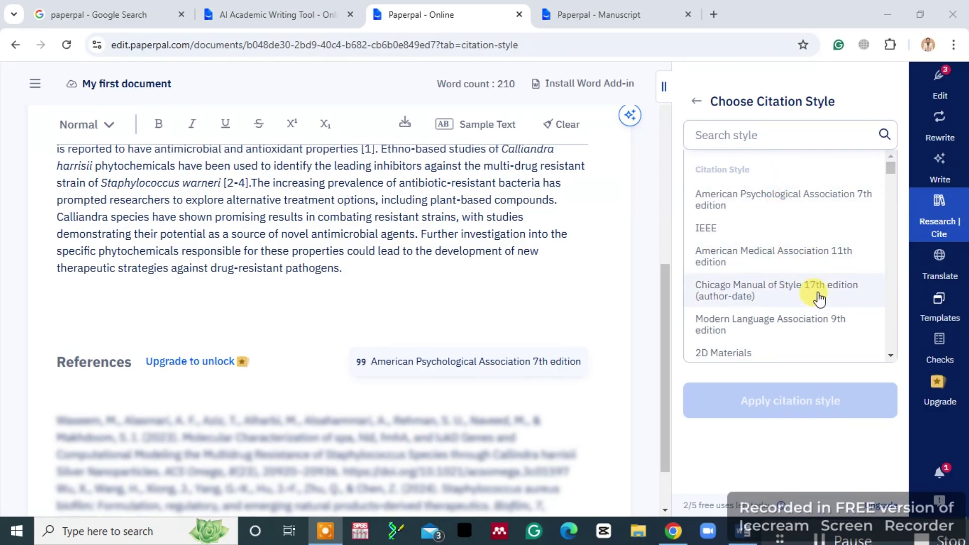
pyautogui.scroll(-3, 819, 298)
pyautogui.scroll(-2, 819, 299)
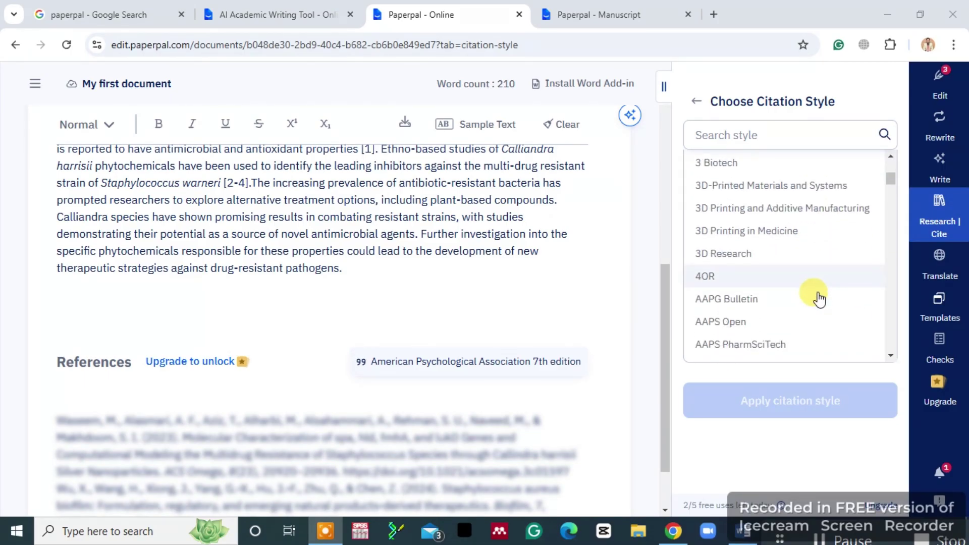
pyautogui.scroll(-3, 818, 299)
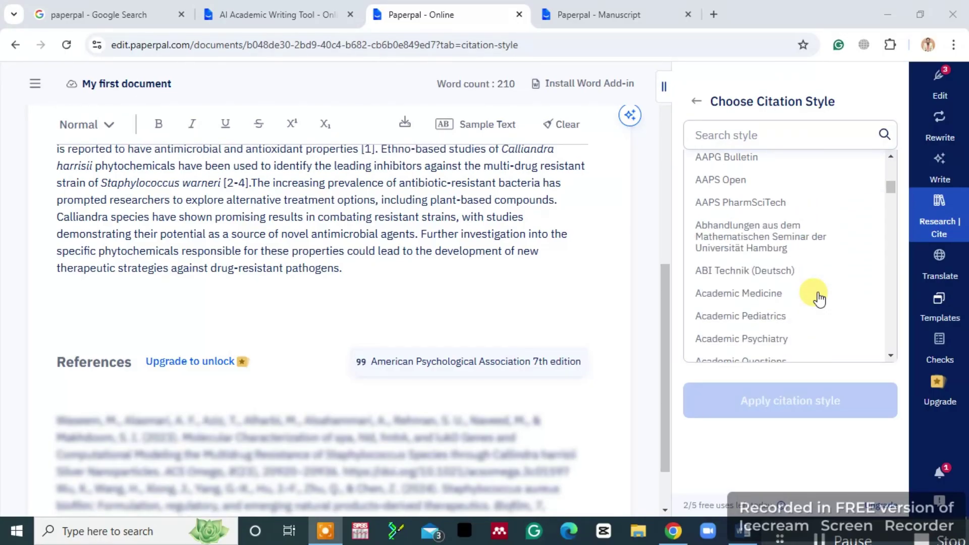
pyautogui.scroll(-2, 819, 299)
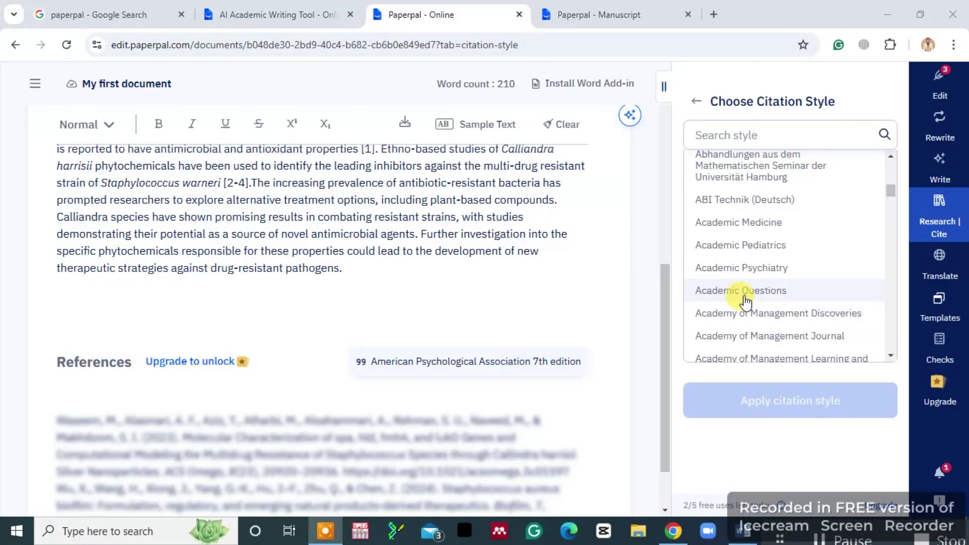
pyautogui.click(752, 268)
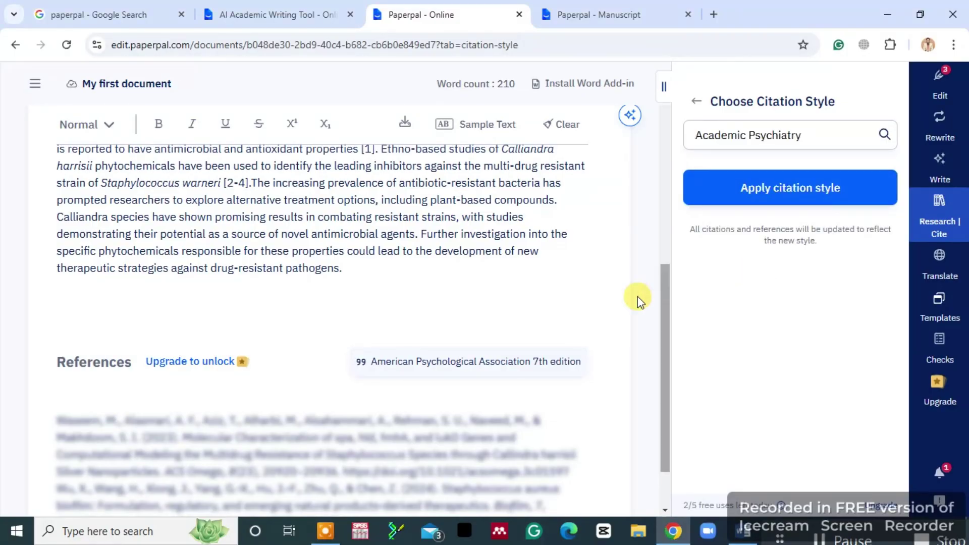
pyautogui.click(760, 190)
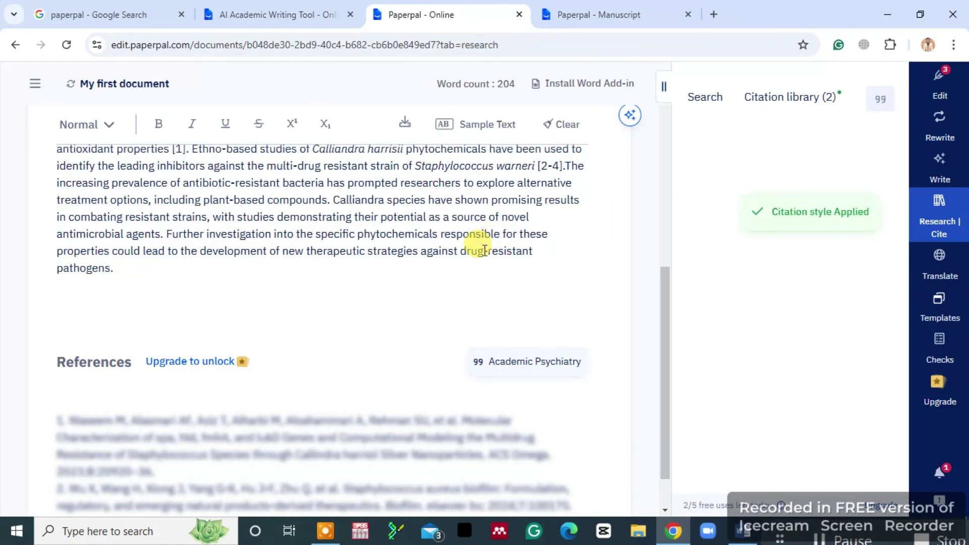
# Check the in-text citations and the reference list in the new style, and look at the Translate tool
pyautogui.scroll(-1, 378, 288)
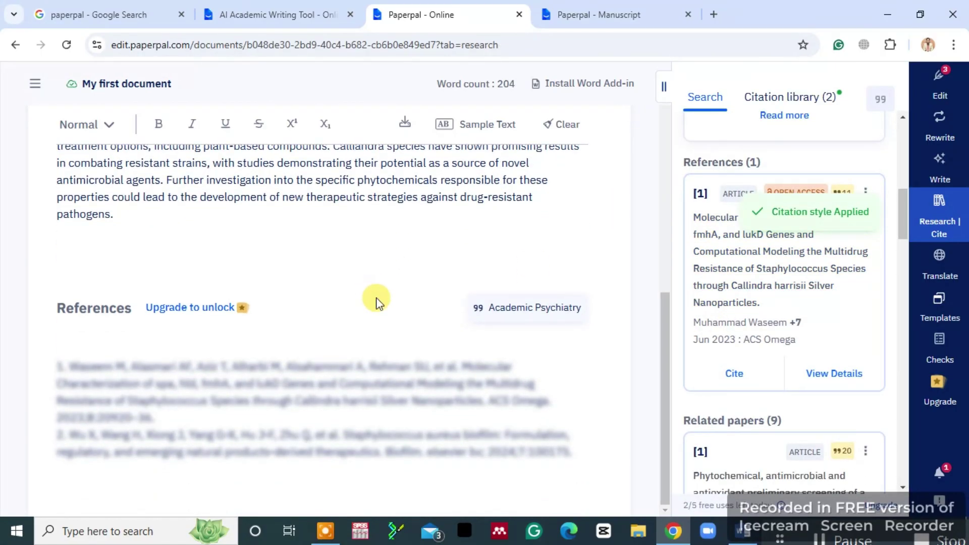
pyautogui.scroll(4, 379, 364)
pyautogui.scroll(1, 162, 245)
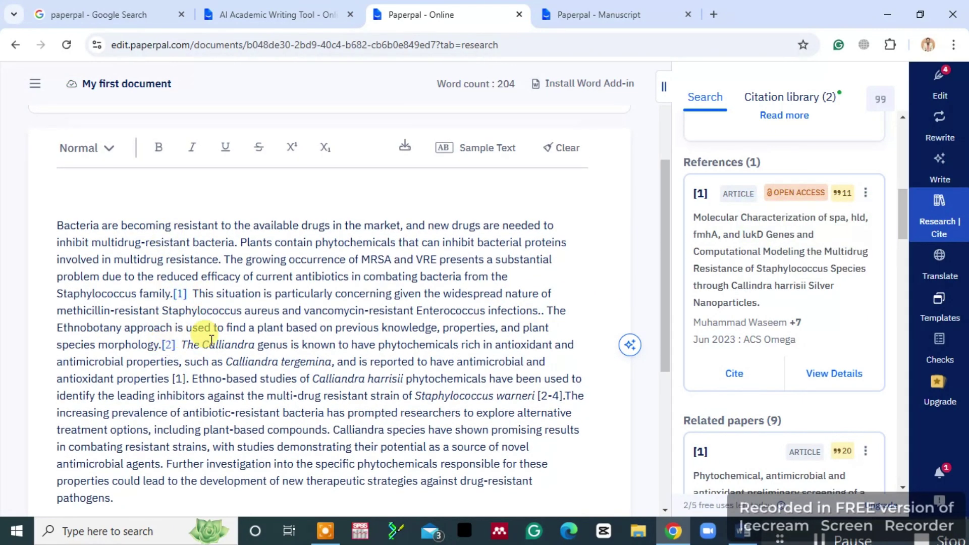
pyautogui.scroll(-3, 323, 316)
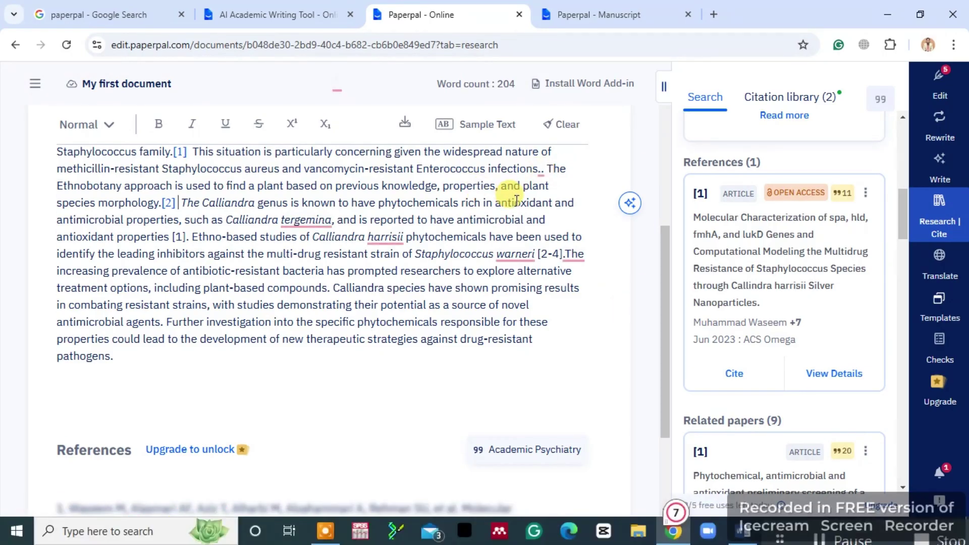
pyautogui.scroll(1, 517, 200)
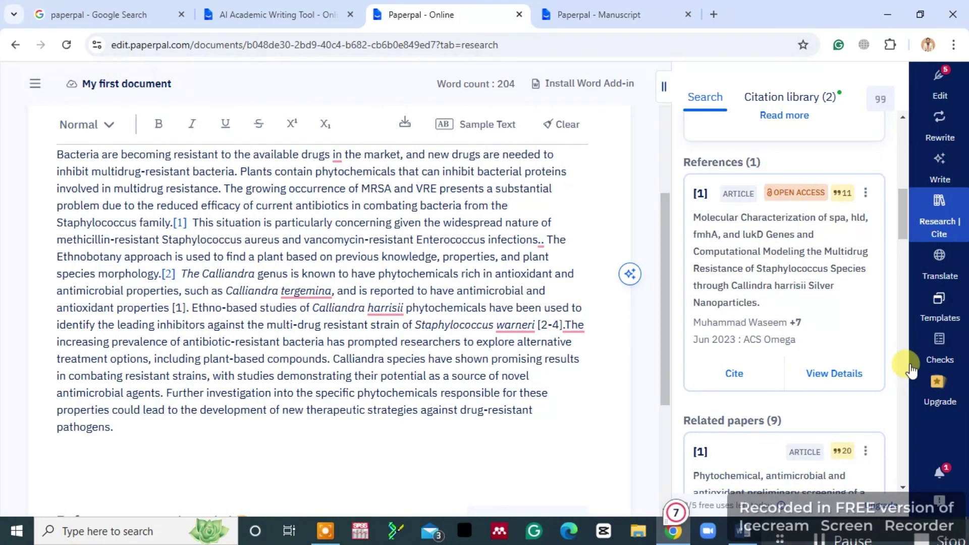
pyautogui.click(940, 275)
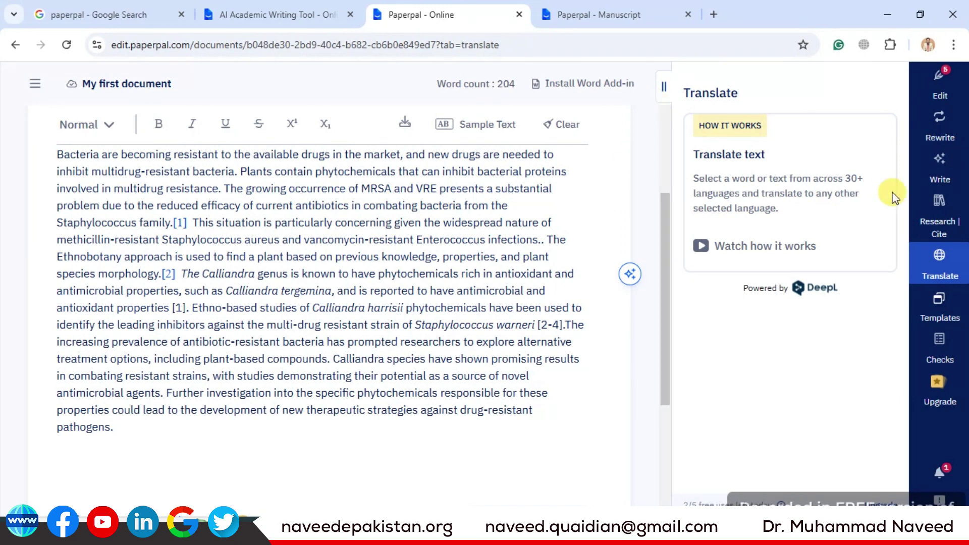
# Start a research article outline from the templates with section Introduction and field of study Life sciences
pyautogui.click(941, 317)
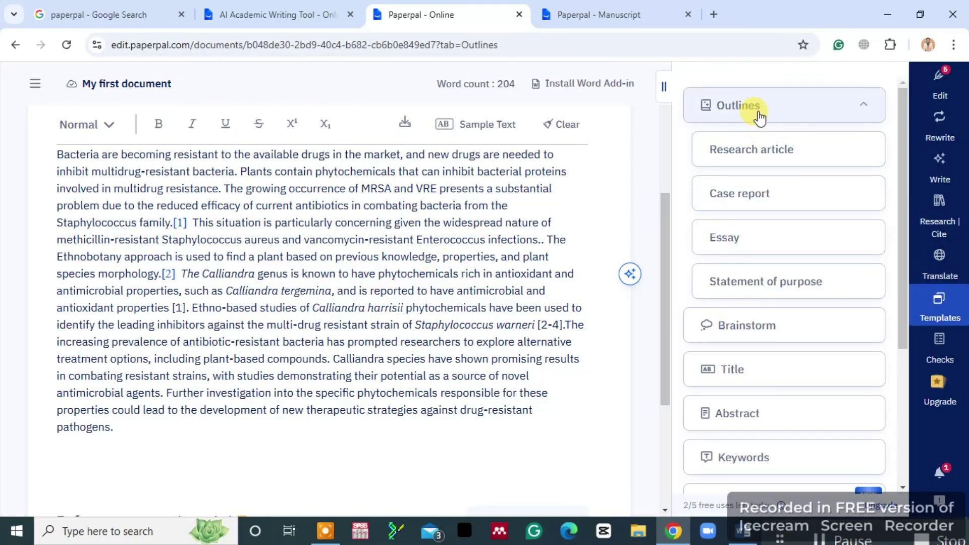
pyautogui.click(763, 159)
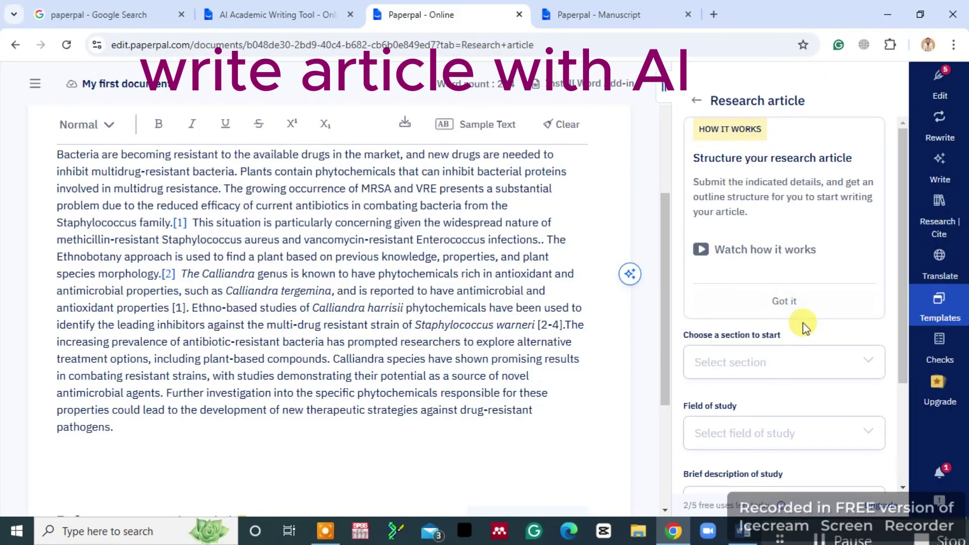
pyautogui.click(727, 363)
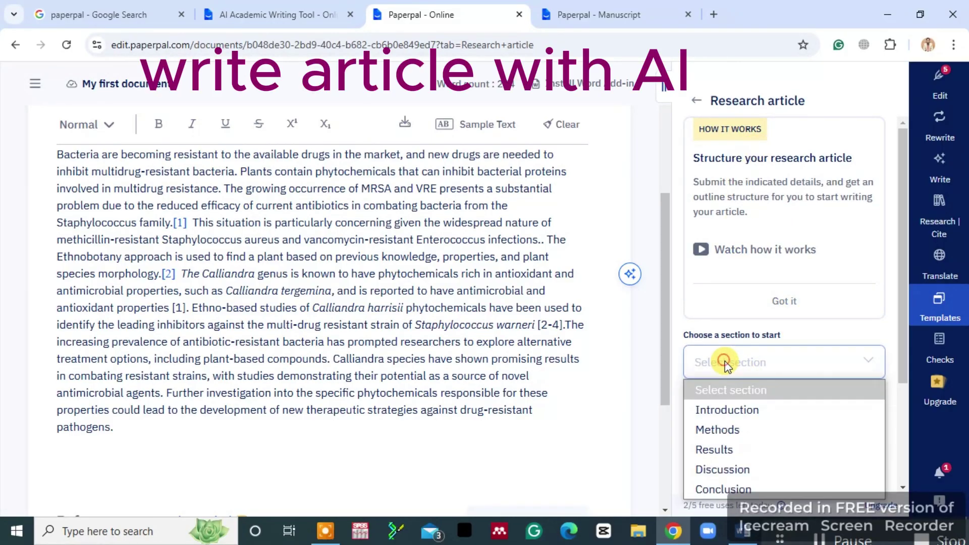
pyautogui.click(730, 412)
pyautogui.scroll(-1, 739, 429)
pyautogui.click(777, 374)
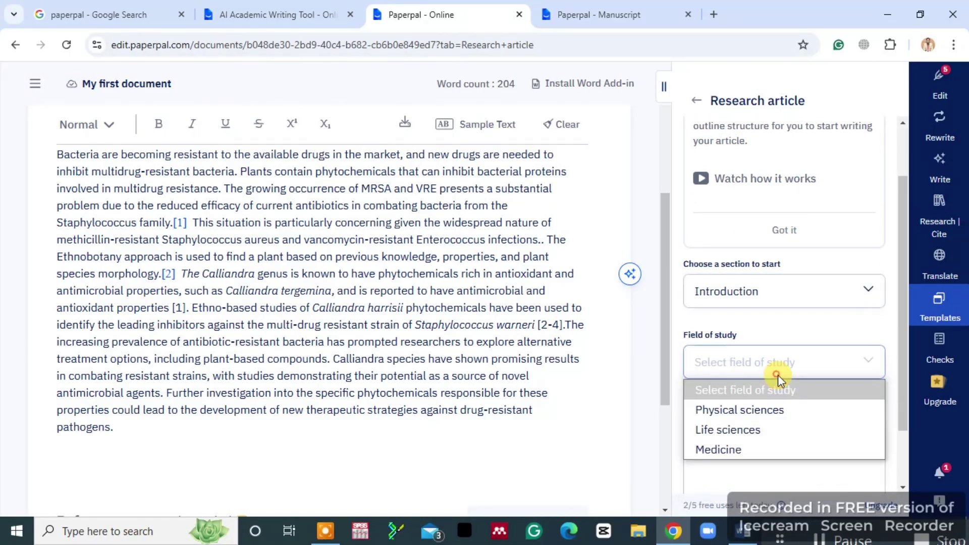
pyautogui.click(762, 428)
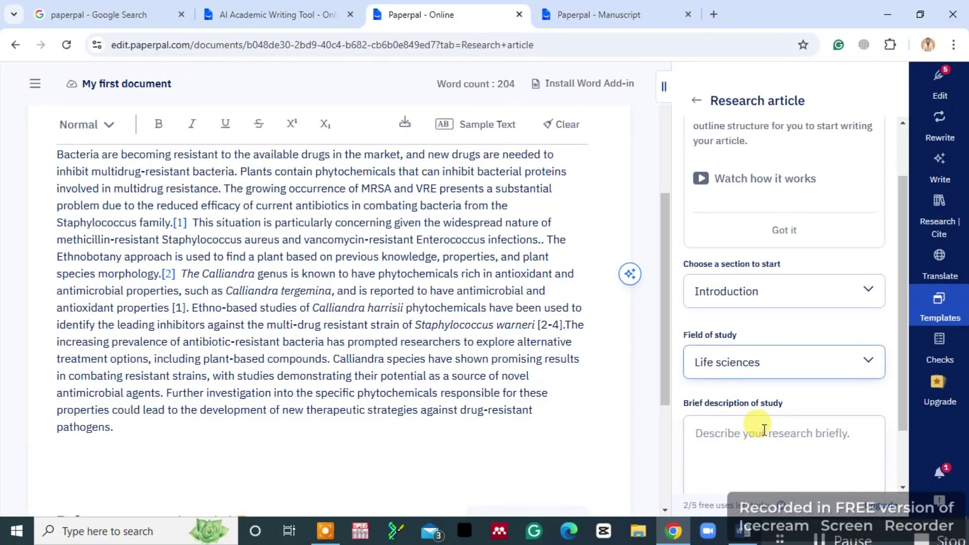
# Try to generate the outline with the description "Novel Gene Target fmhA: Calliandra harrisii Compounds for Staphylococcus"
pyautogui.scroll(-1, 764, 429)
pyautogui.click(717, 368)
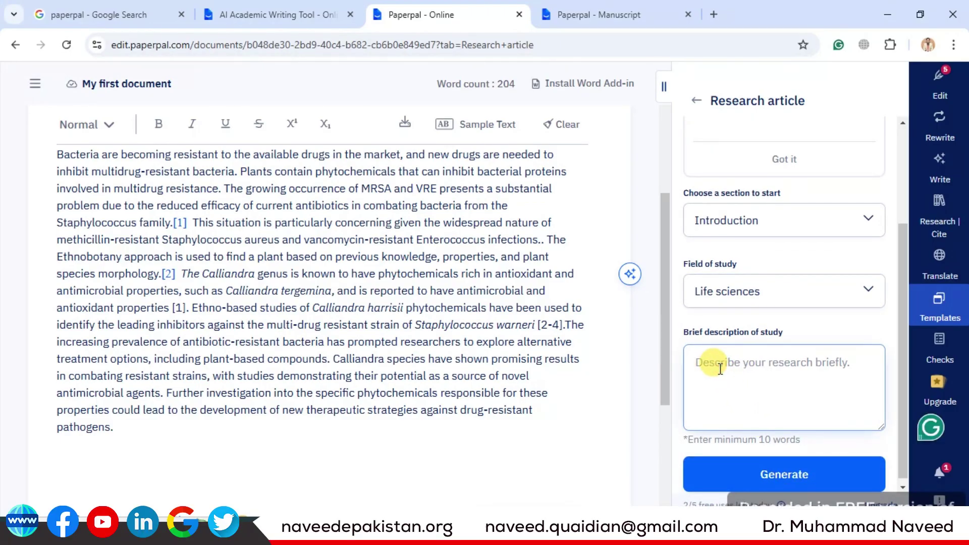
pyautogui.write('Novel Gene Target fmhA: Calliandra harrisii Compounds for Staphylococcus')
pyautogui.click(767, 477)
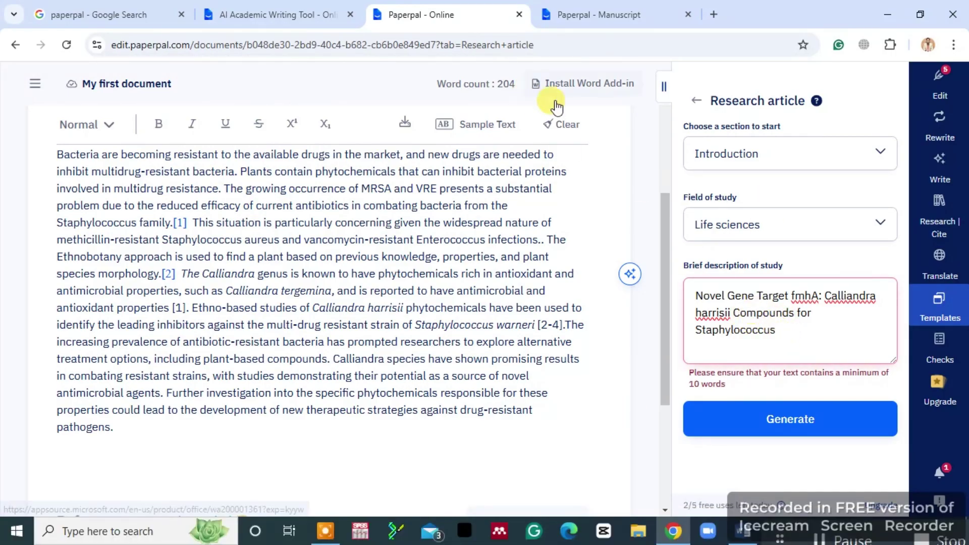
# Replace the study description with the full manuscript title copied from Word, ending "warneri to combat Urinary Tract Infections", and generate the outline
pyautogui.click(742, 530)
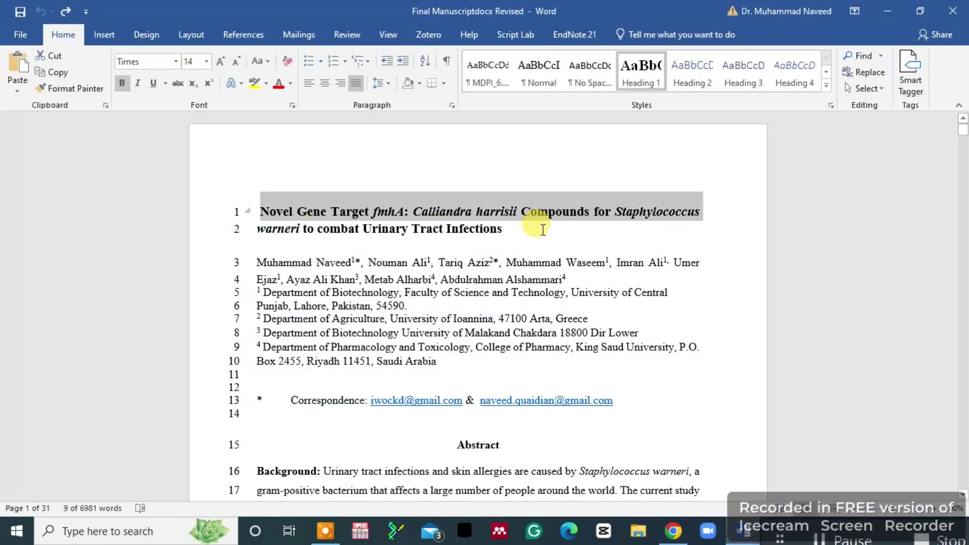
pyautogui.moveTo(507, 230); pyautogui.dragTo(258, 215)
pyautogui.hotkey('ctrl', 'c')
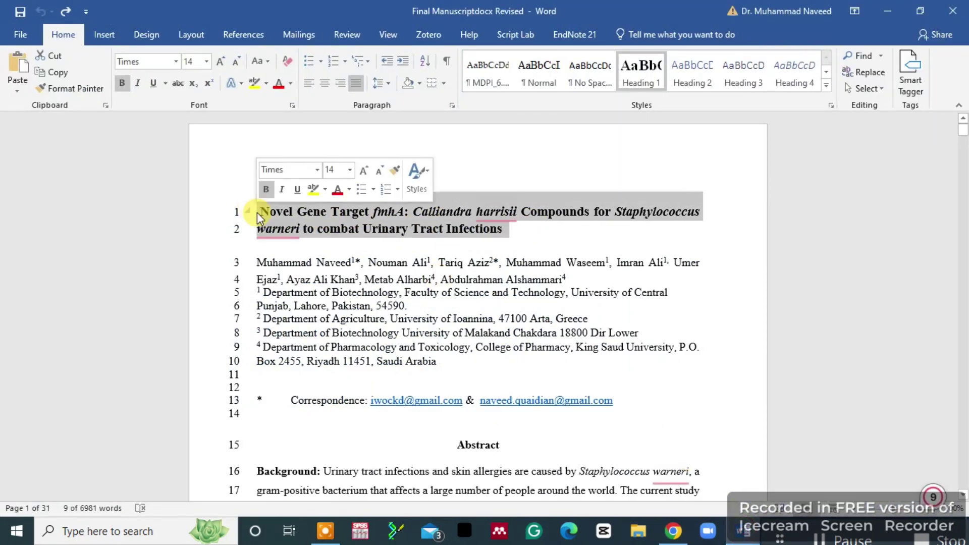
pyautogui.click(673, 530)
pyautogui.moveTo(776, 339); pyautogui.dragTo(674, 295)
pyautogui.hotkey('ctrl', 'v')
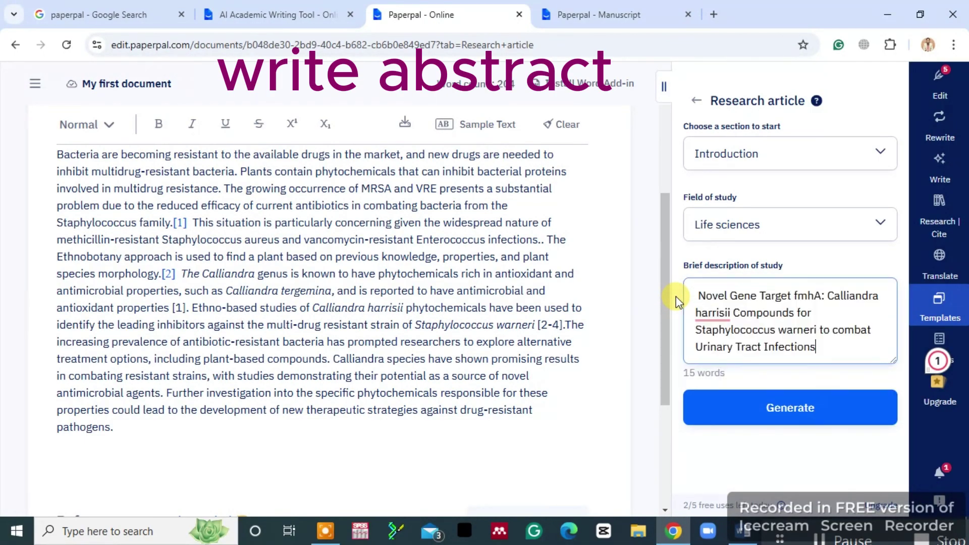
pyautogui.click(800, 410)
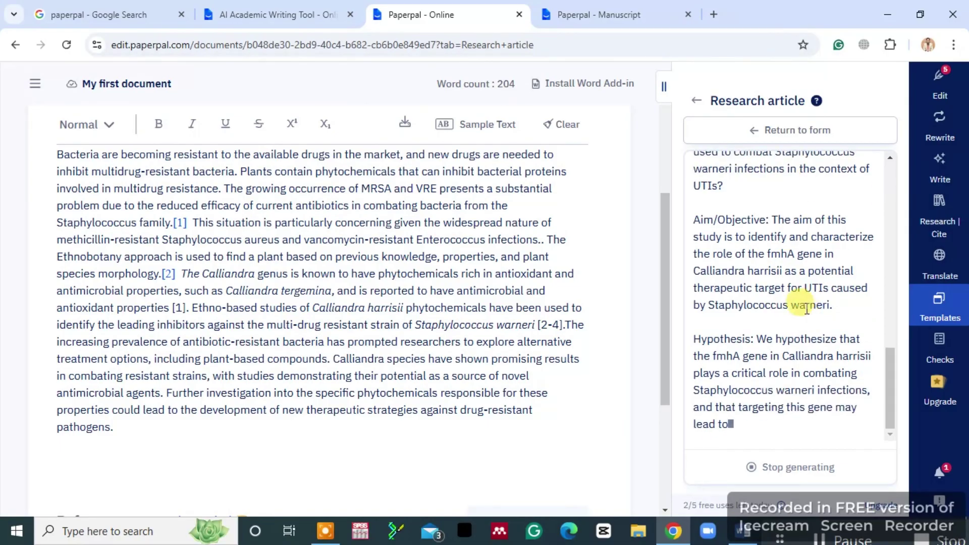
# Review the generated Introduction outline from Background to Hypothesis and insert it into the document
pyautogui.scroll(10, 787, 353)
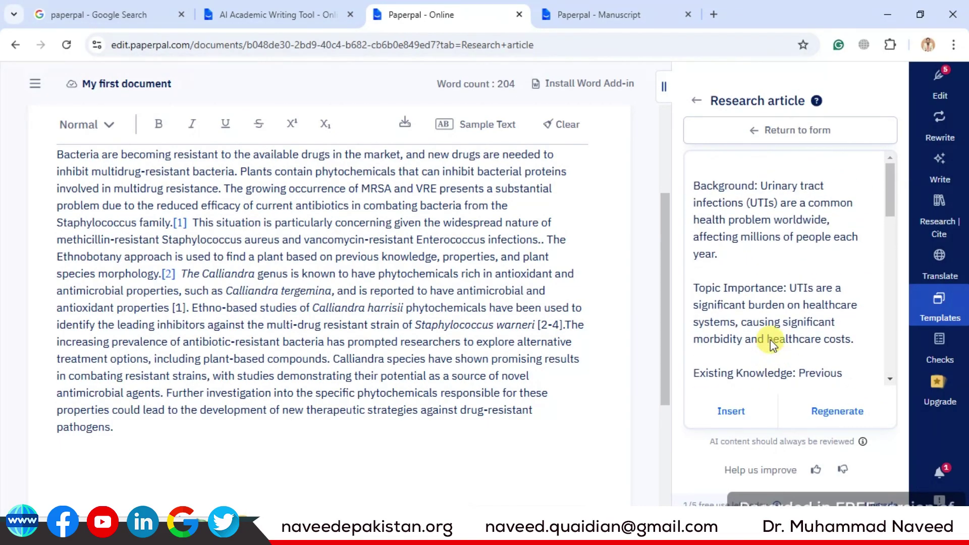
pyautogui.scroll(-3, 773, 333)
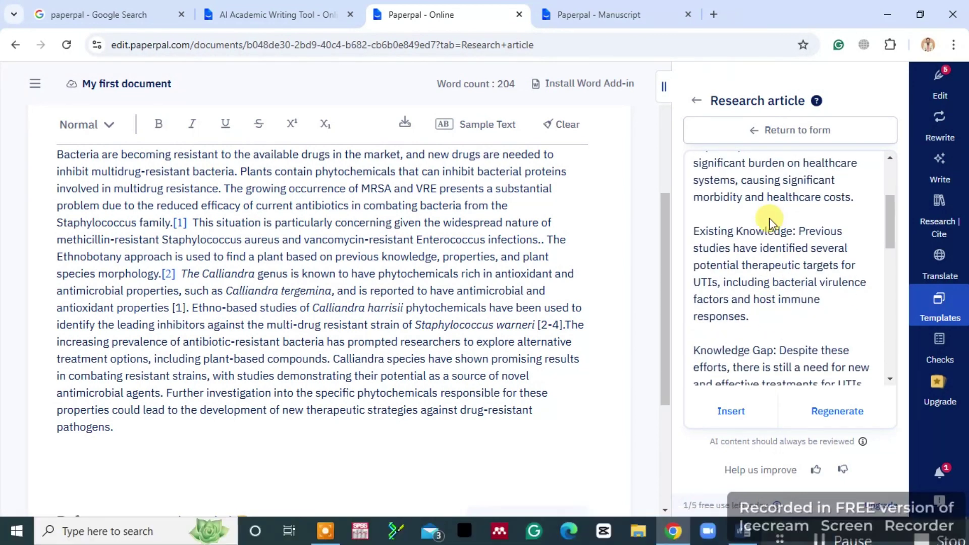
pyautogui.scroll(-3, 759, 338)
pyautogui.scroll(-5, 757, 341)
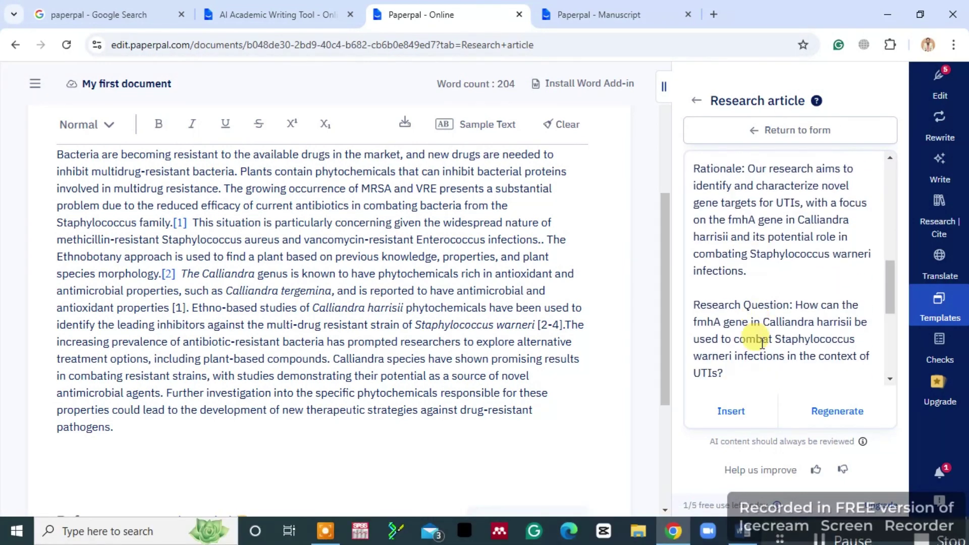
pyautogui.moveTo(124, 428); pyautogui.dragTo(190, 275)
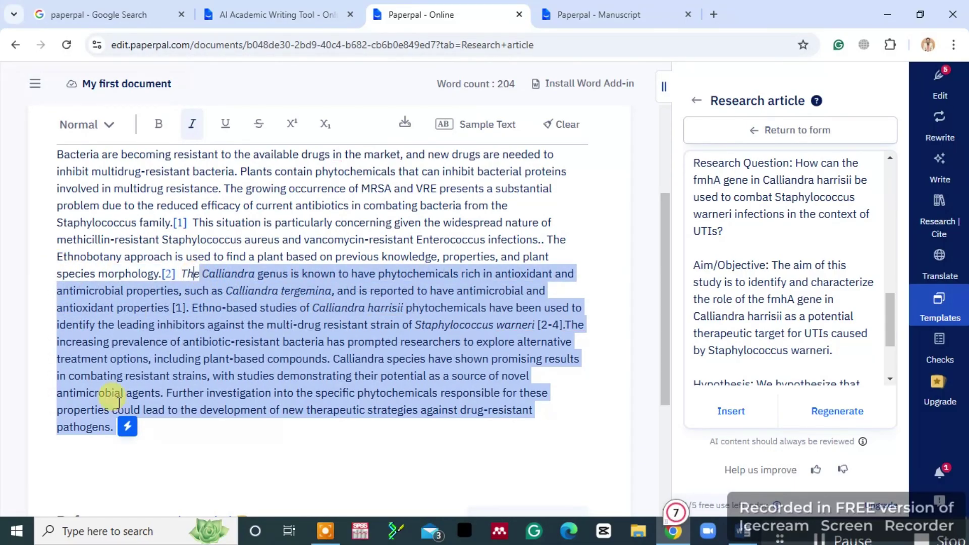
pyautogui.moveTo(114, 407); pyautogui.dragTo(138, 433)
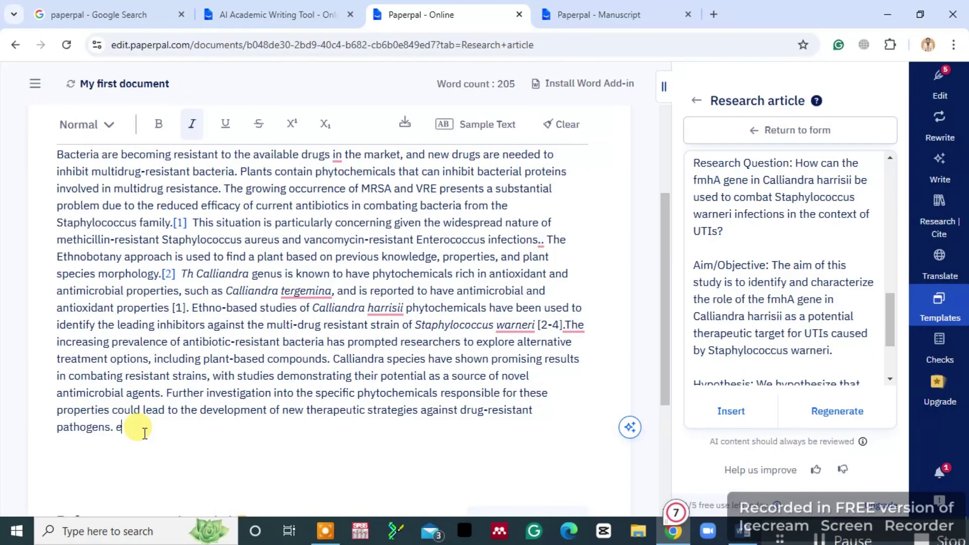
pyautogui.click(744, 412)
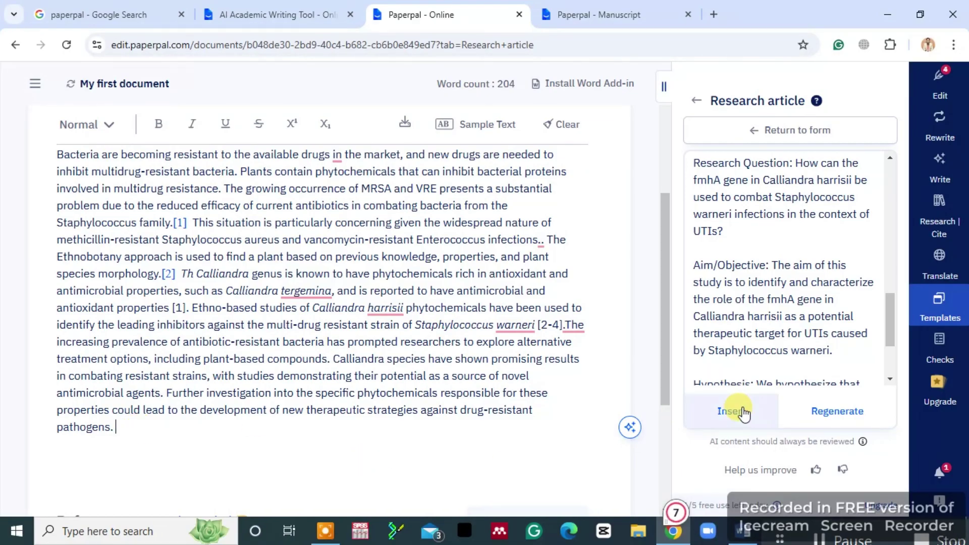
pyautogui.click(741, 413)
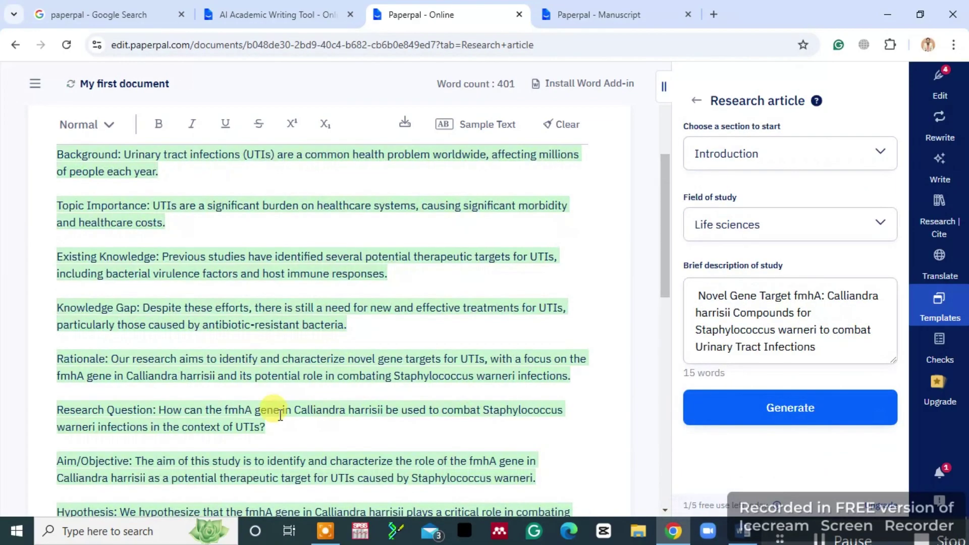
# Check the inserted outline in the document and the other sections offered by the research article template
pyautogui.scroll(3, 255, 351)
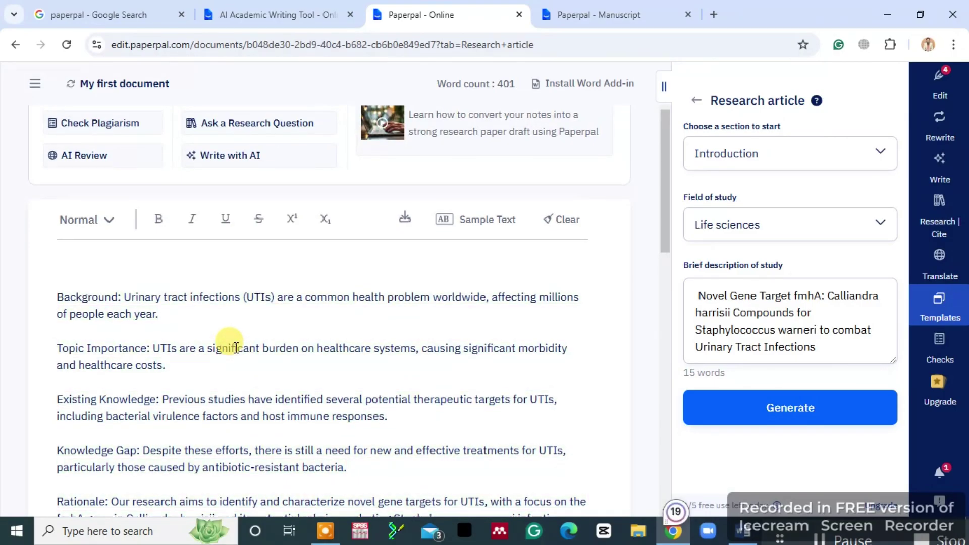
pyautogui.scroll(2, 222, 364)
pyautogui.scroll(-6, 209, 385)
pyautogui.scroll(-7, 218, 392)
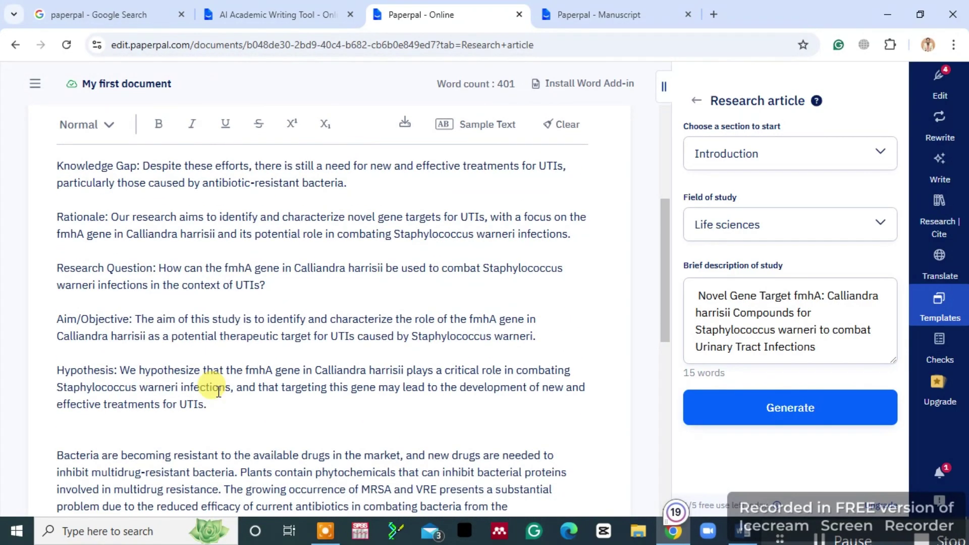
pyautogui.scroll(8, 218, 392)
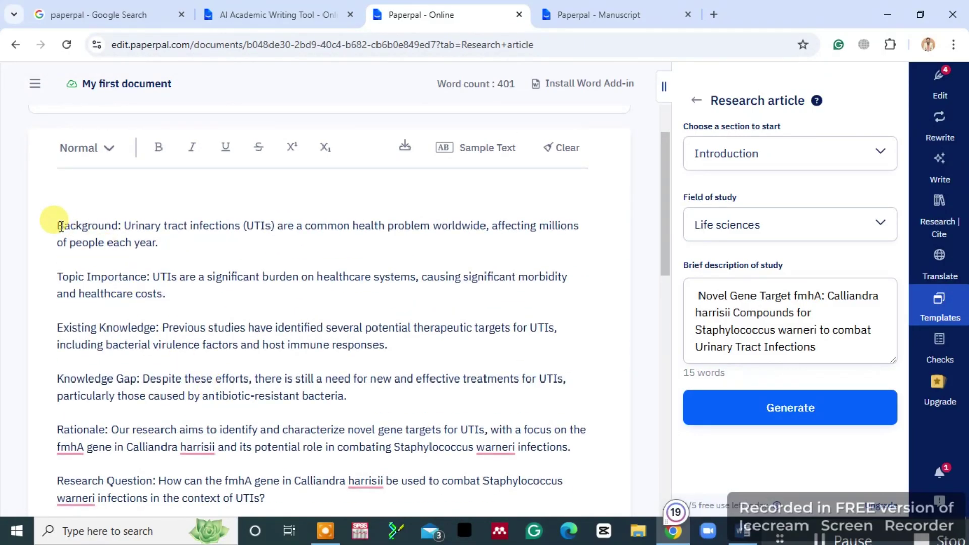
pyautogui.click(60, 225)
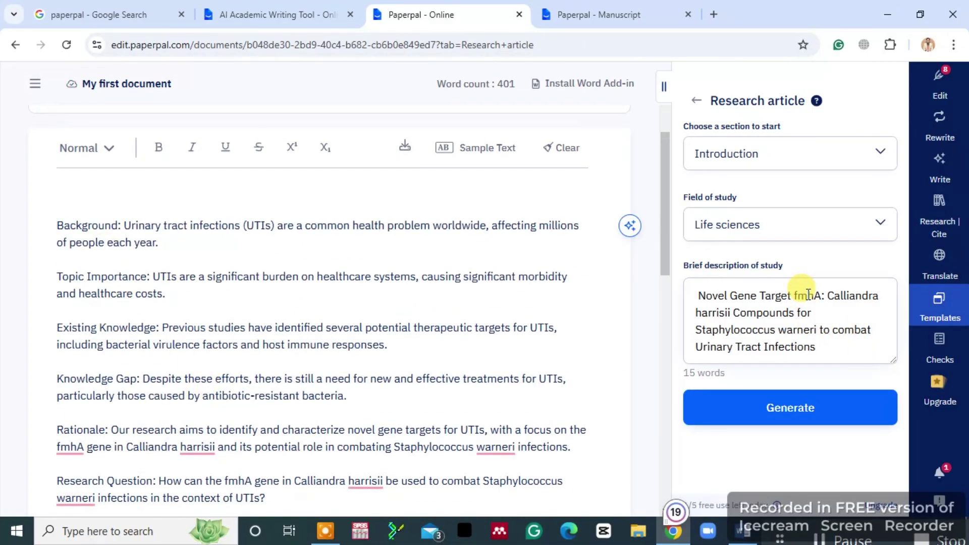
pyautogui.click(884, 158)
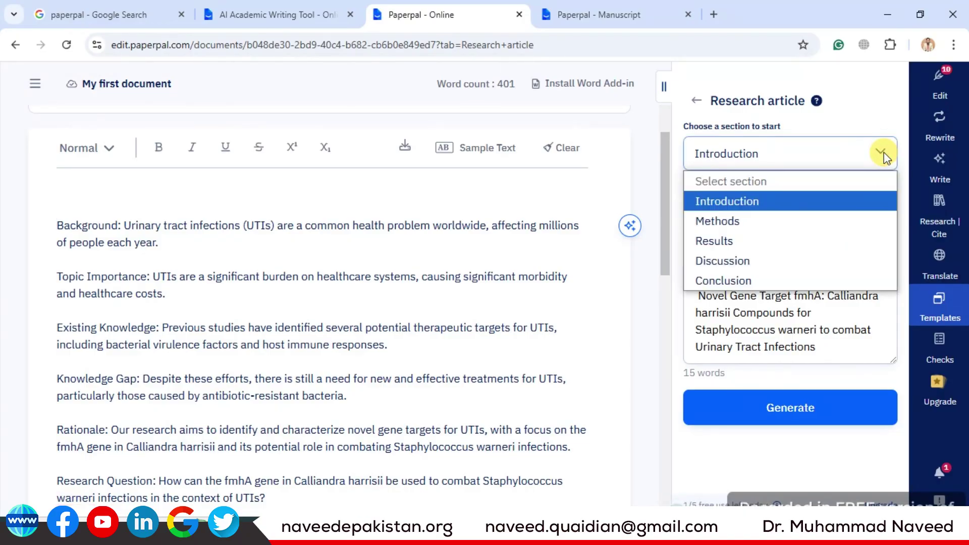
pyautogui.click(809, 466)
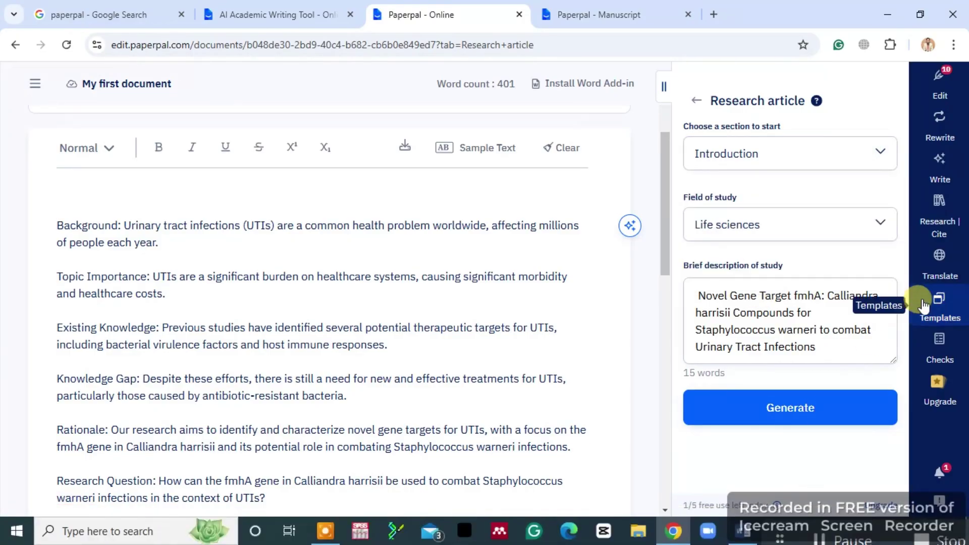
# Generate an abstract from the document text with the Abstract template and insert it above the Background paragraph
pyautogui.click(939, 309)
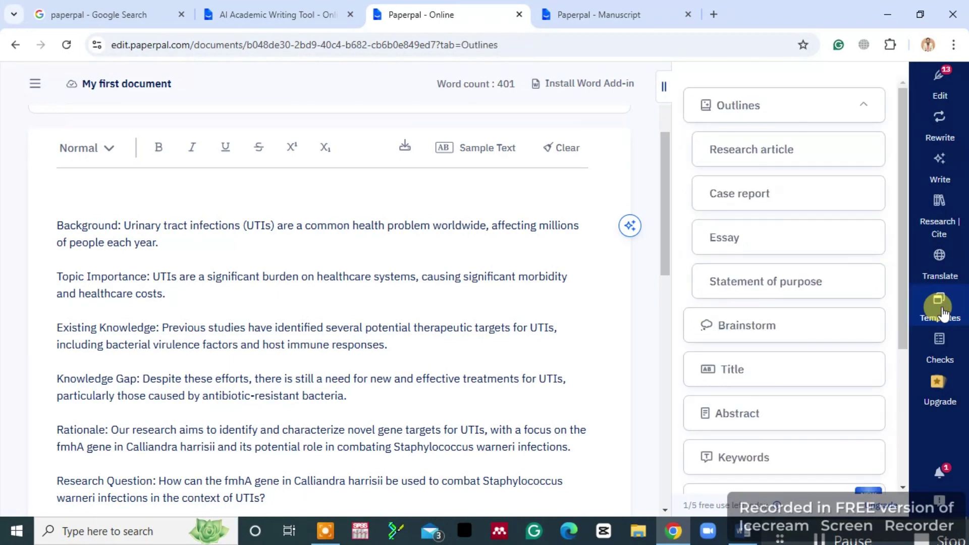
pyautogui.click(759, 410)
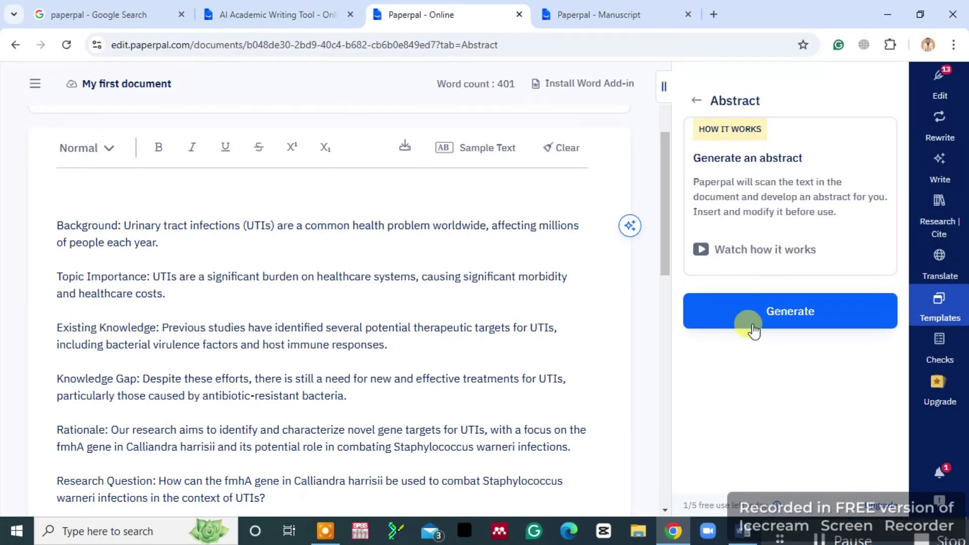
pyautogui.click(783, 312)
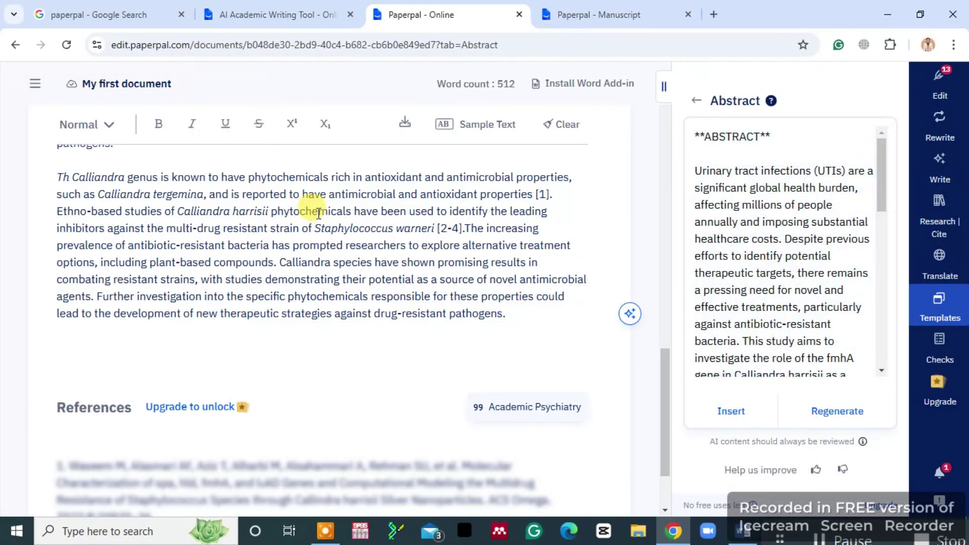
pyautogui.scroll(15, 299, 215)
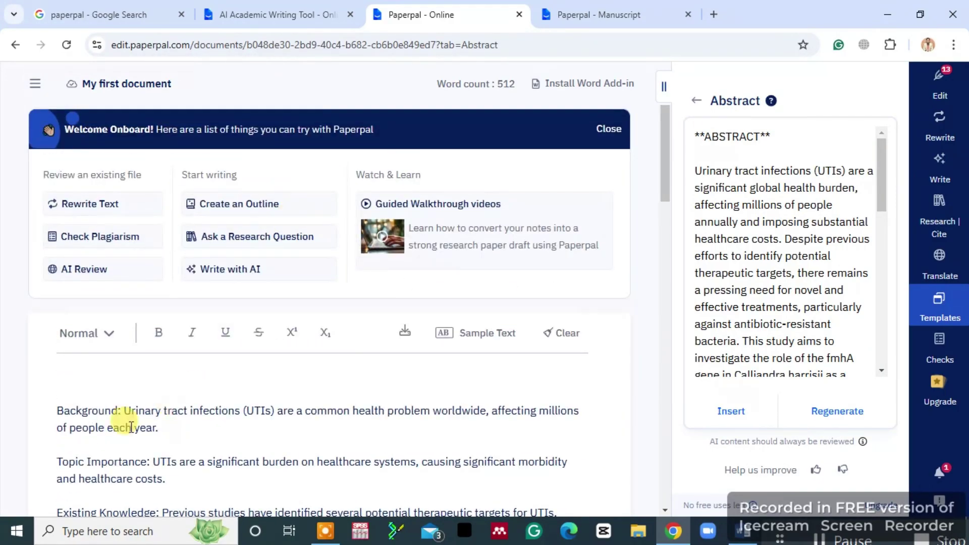
pyautogui.click(57, 390)
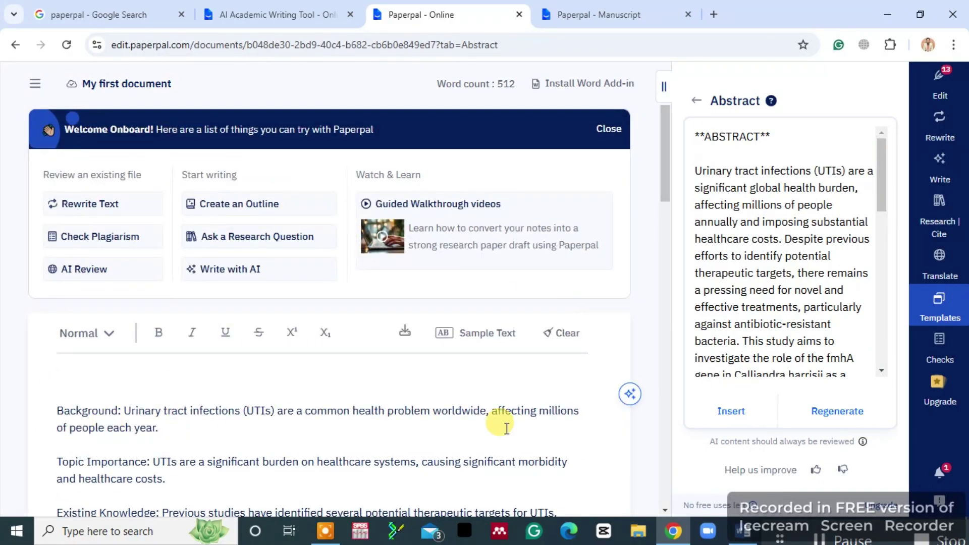
pyautogui.click(733, 412)
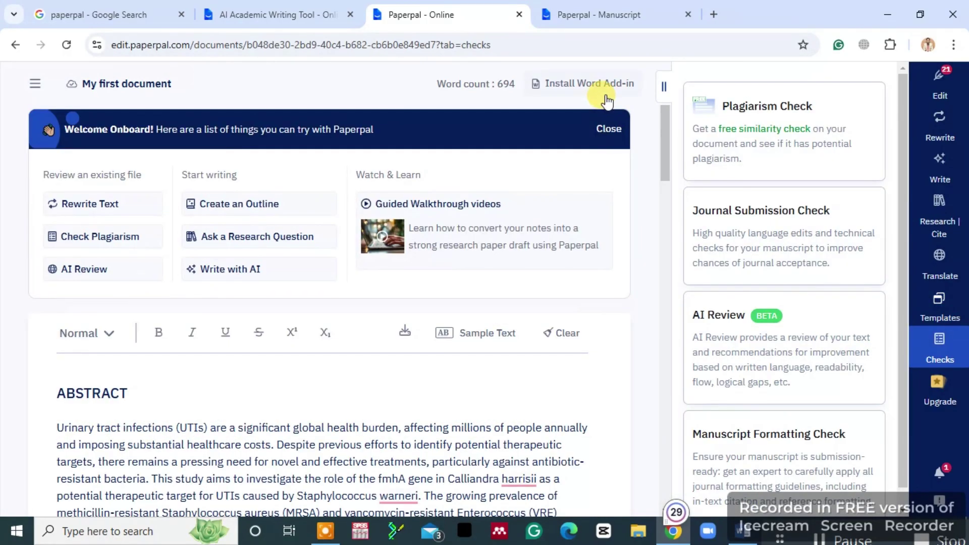
# Start getting the Paperpal Word add-in from Microsoft AppSource and fill in the account e-mail for sign-in
pyautogui.click(594, 87)
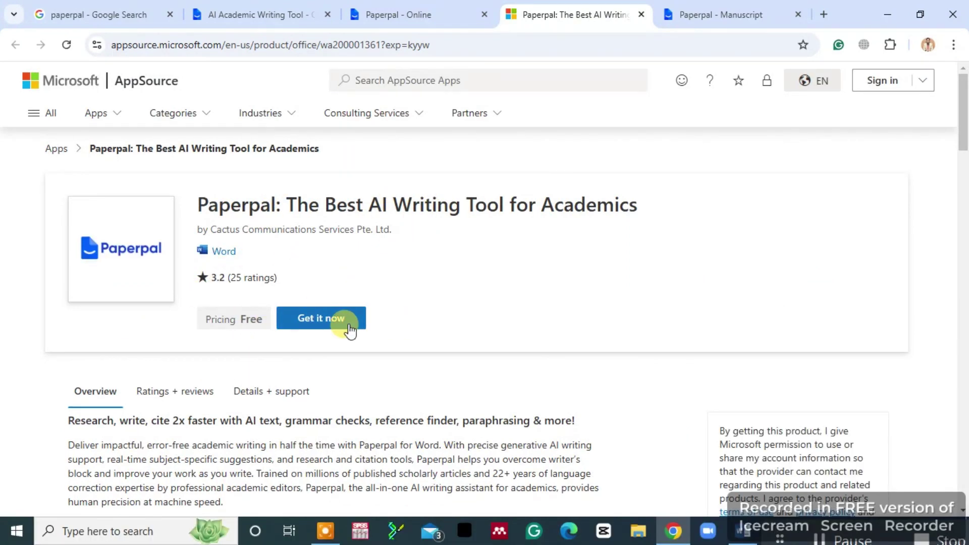
pyautogui.click(328, 323)
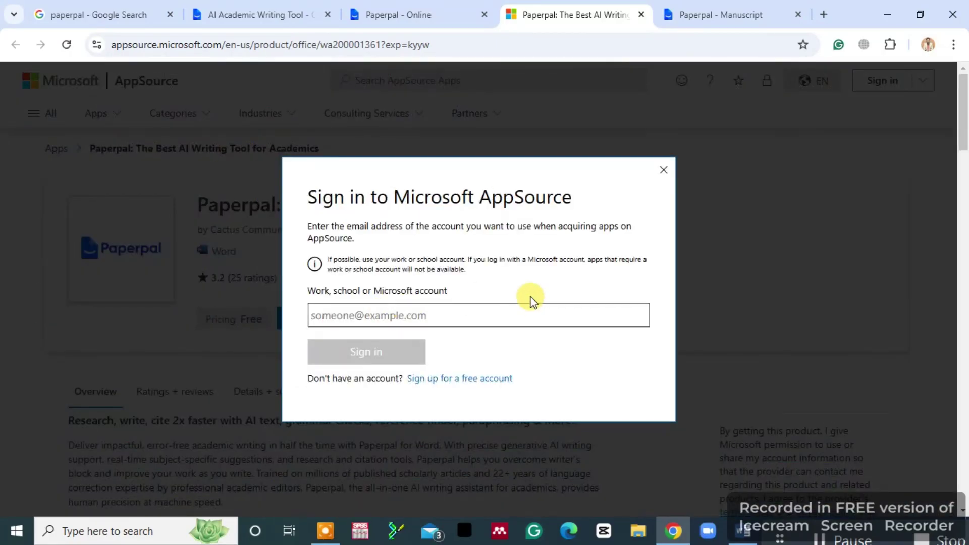
pyautogui.click(350, 318)
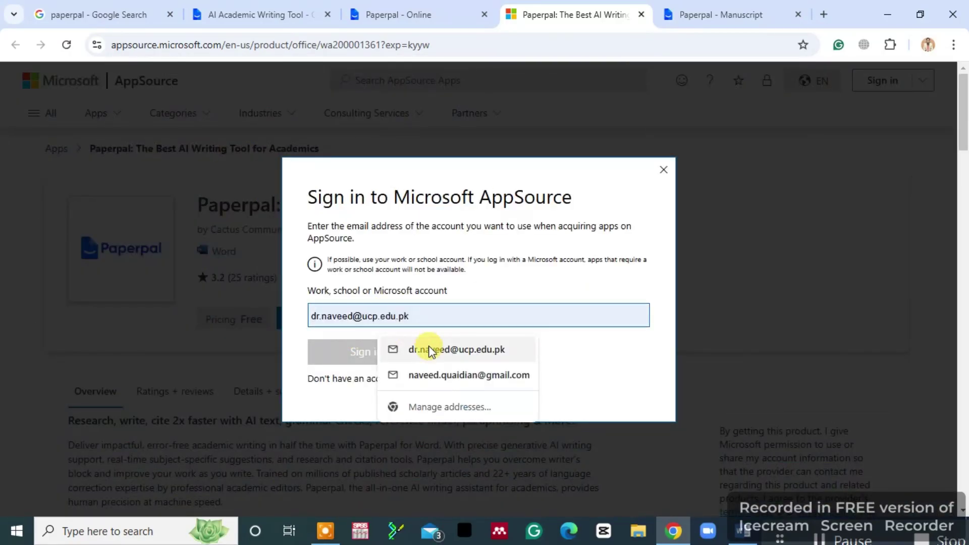
pyautogui.click(427, 347)
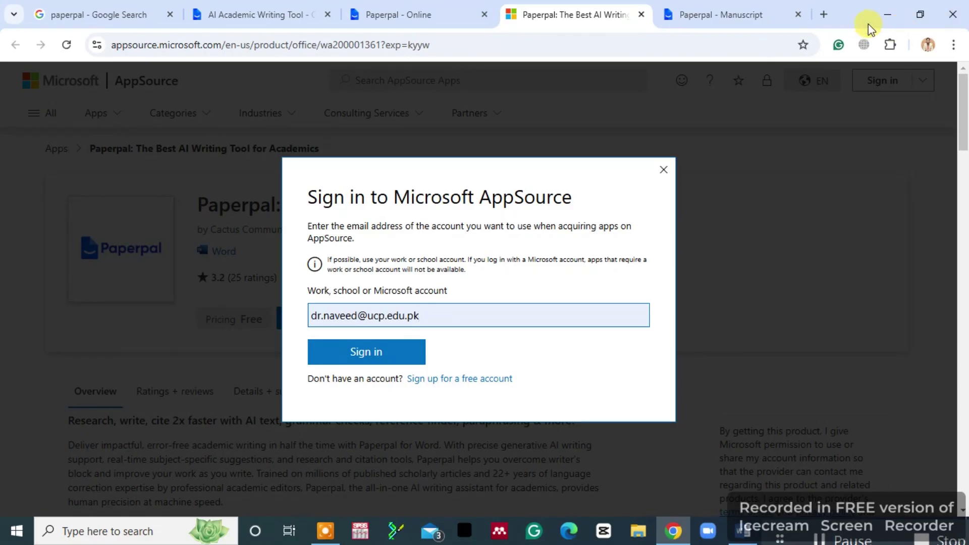
# View the manuscript in Word, return to the Paperpal document in Chrome and close its welcome overview
pyautogui.click(884, 15)
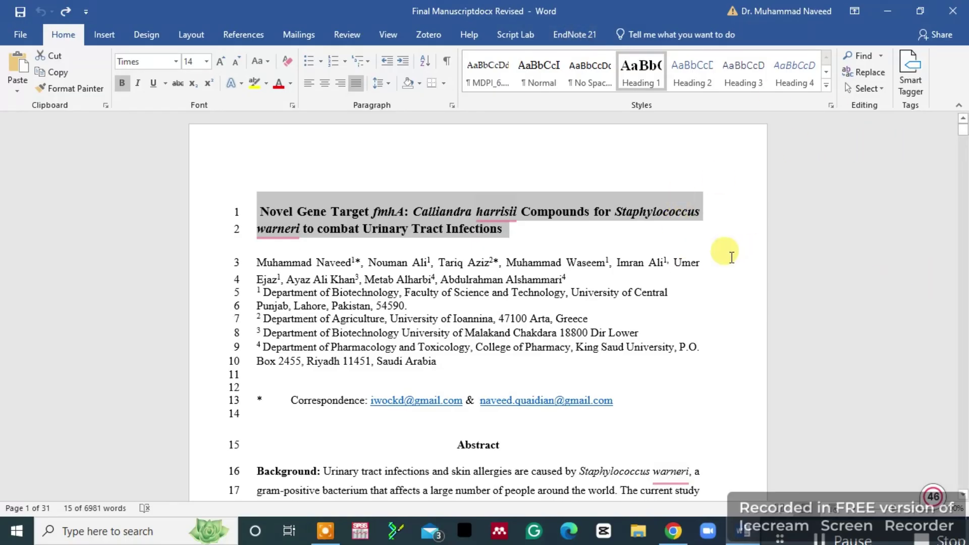
pyautogui.click(687, 521)
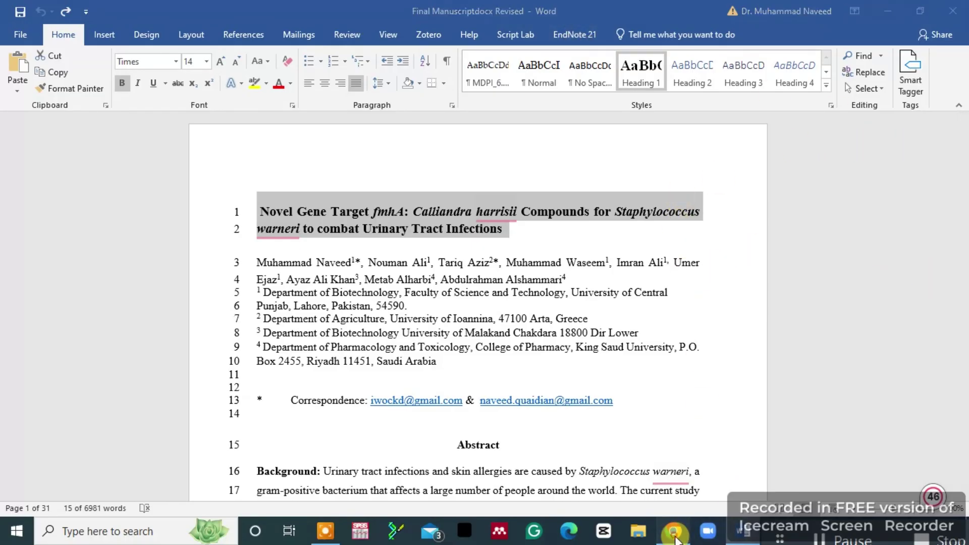
pyautogui.click(444, 12)
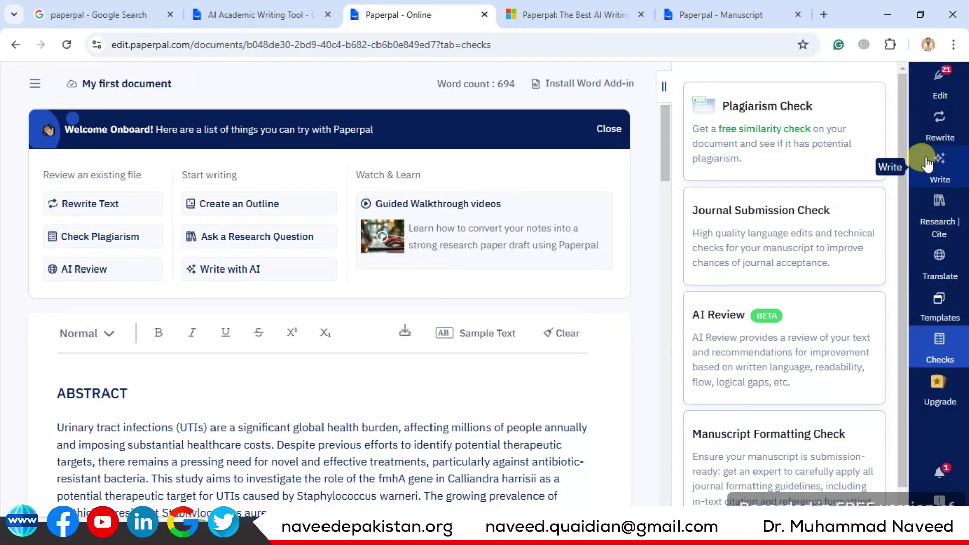
pyautogui.click(608, 129)
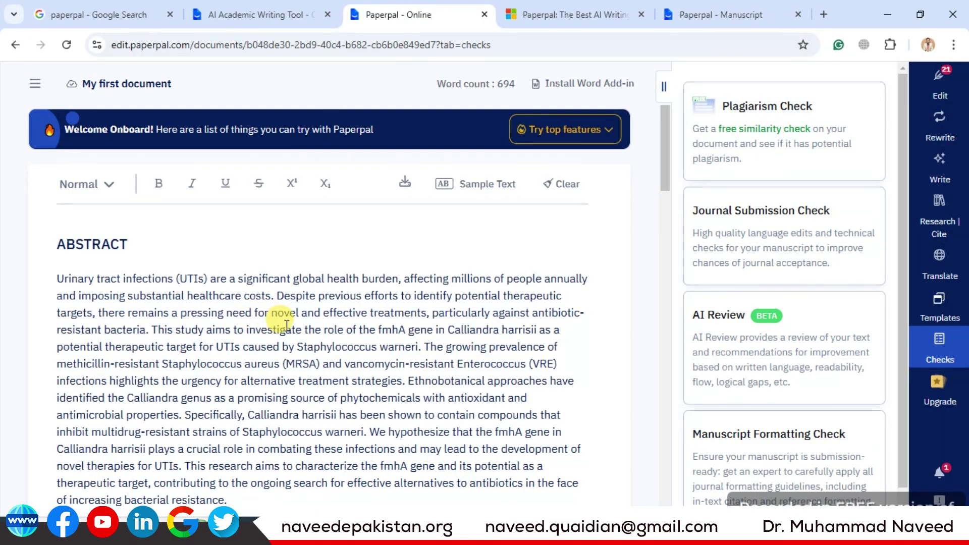